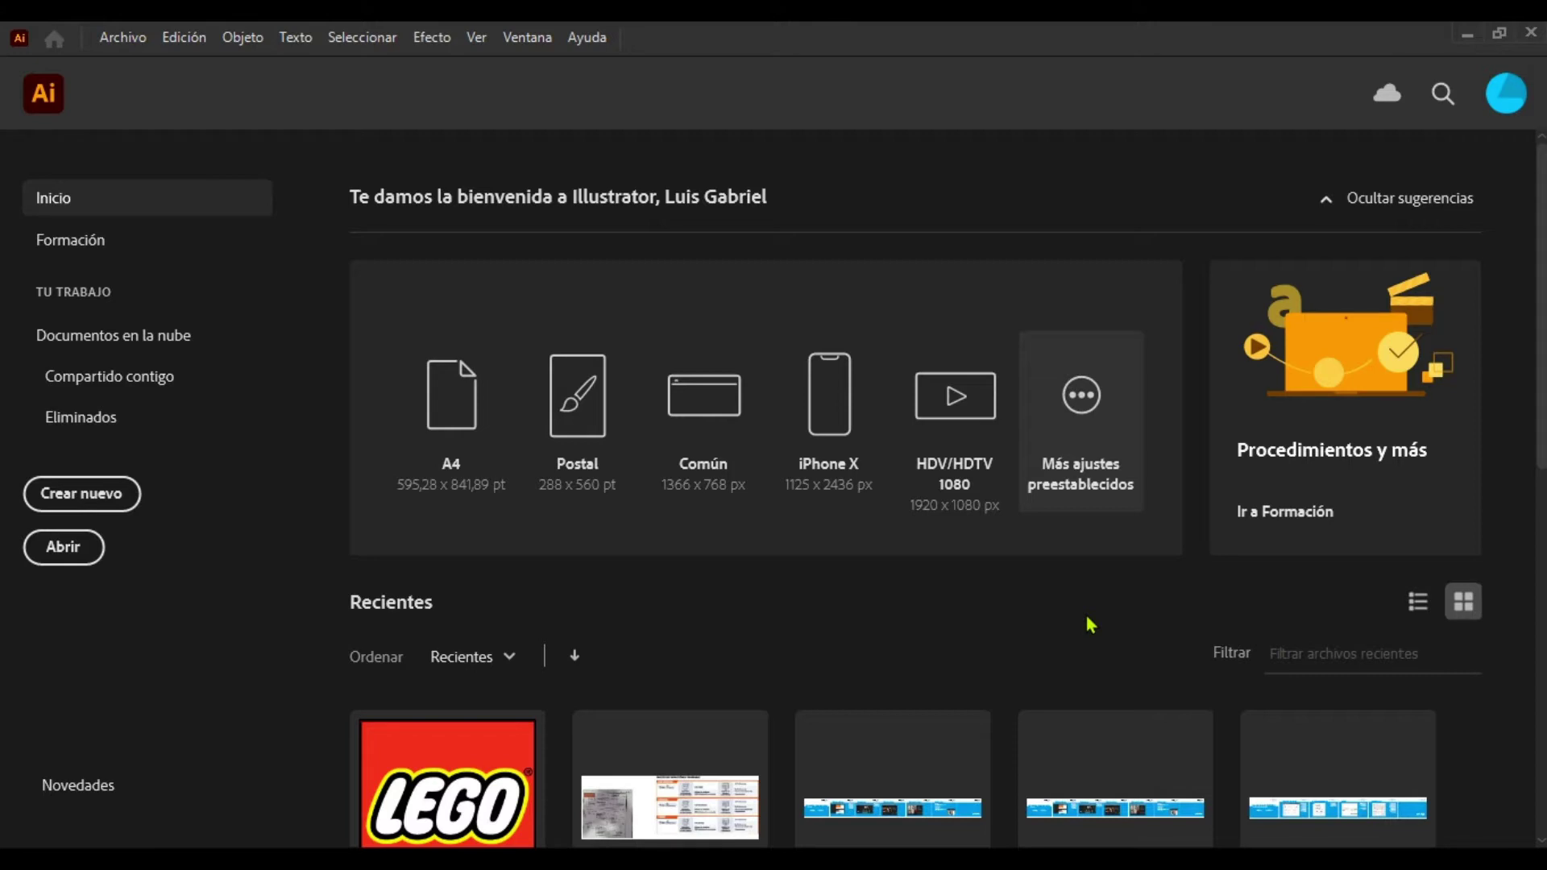
- Create a new A3 print document, 297 x 420 mm, in portrait orientation with CMYK colour
left_click(1092, 411)
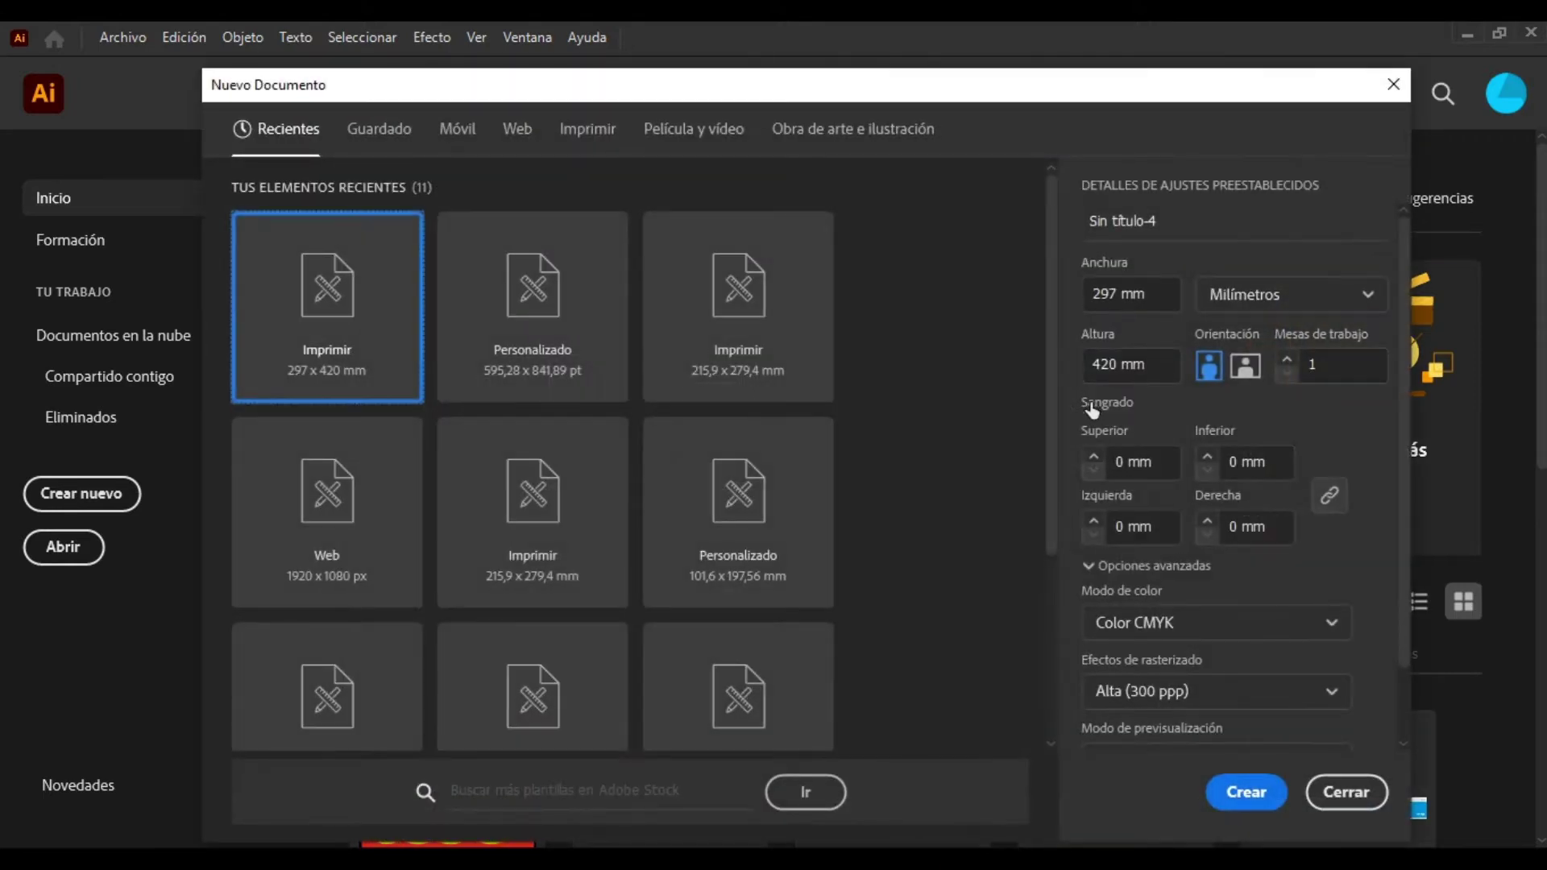
left_click(587, 128)
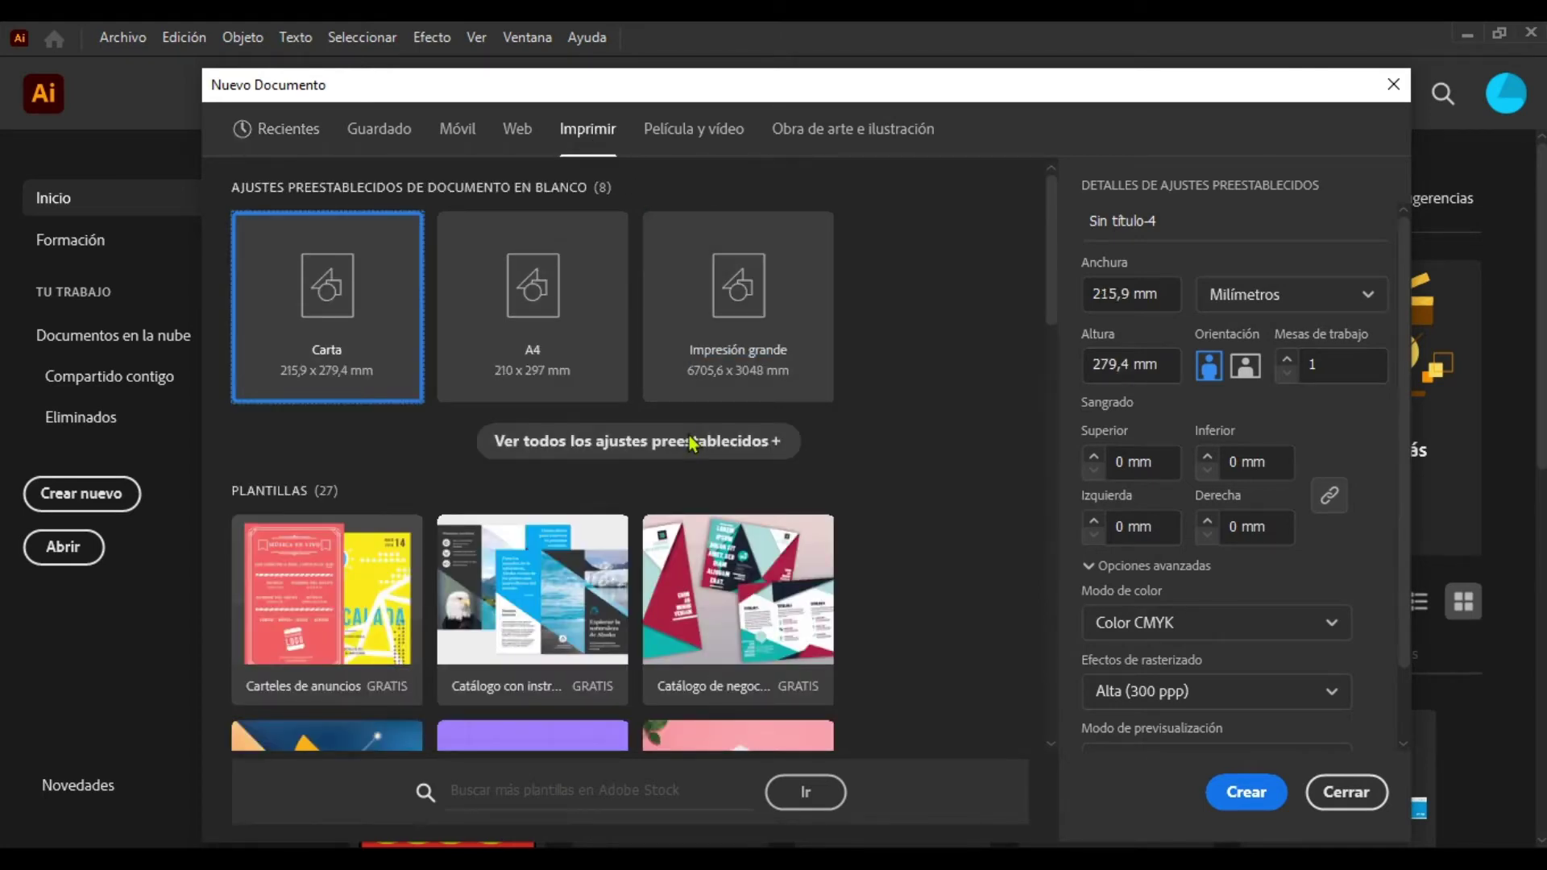
left_click(691, 441)
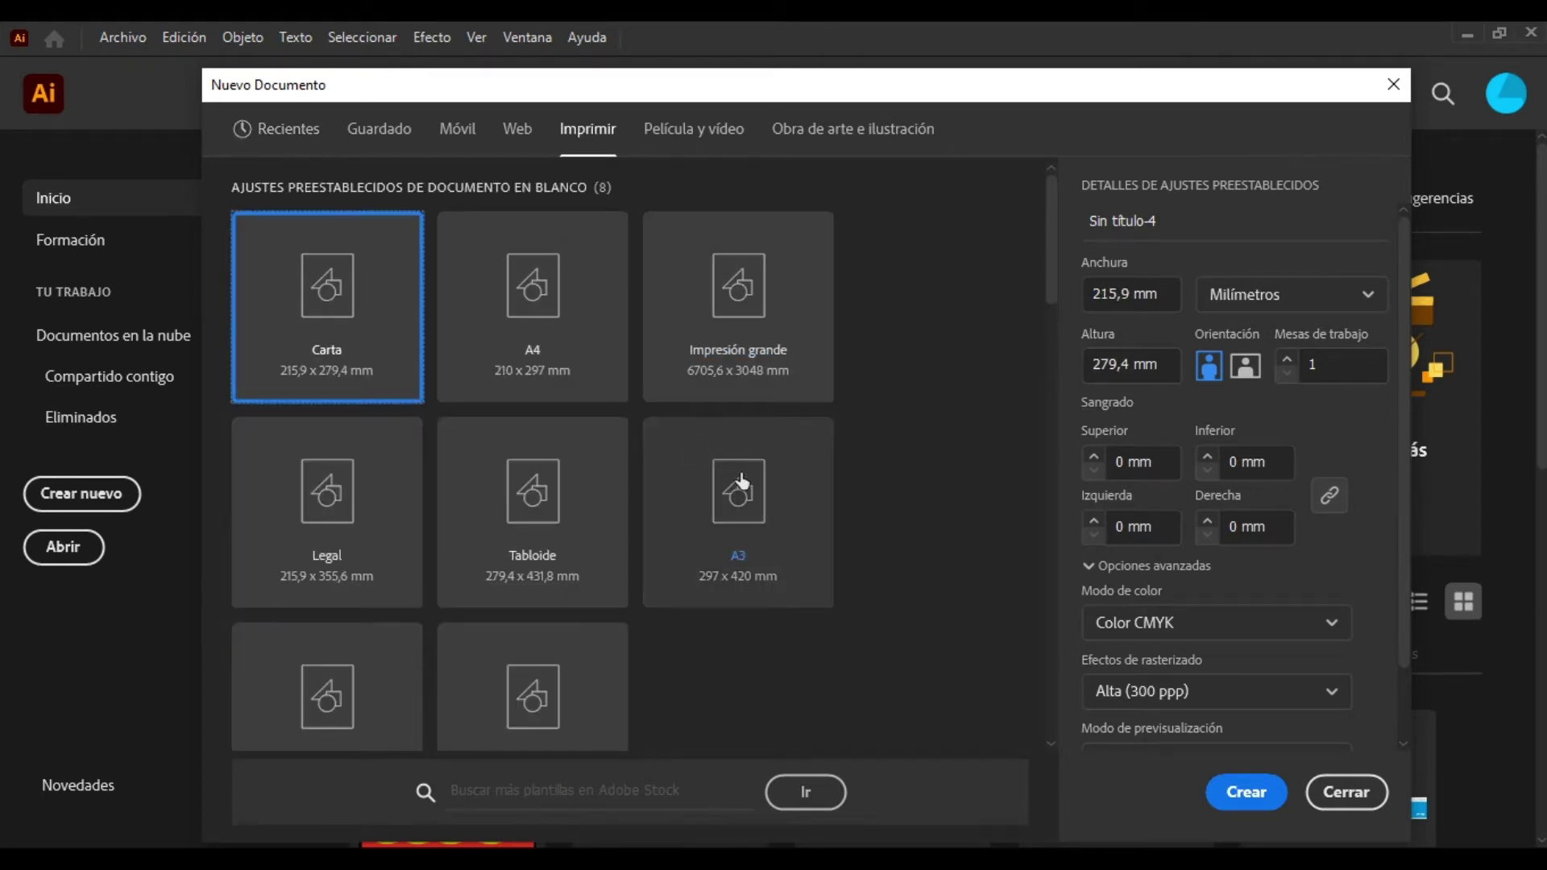
left_click(745, 501)
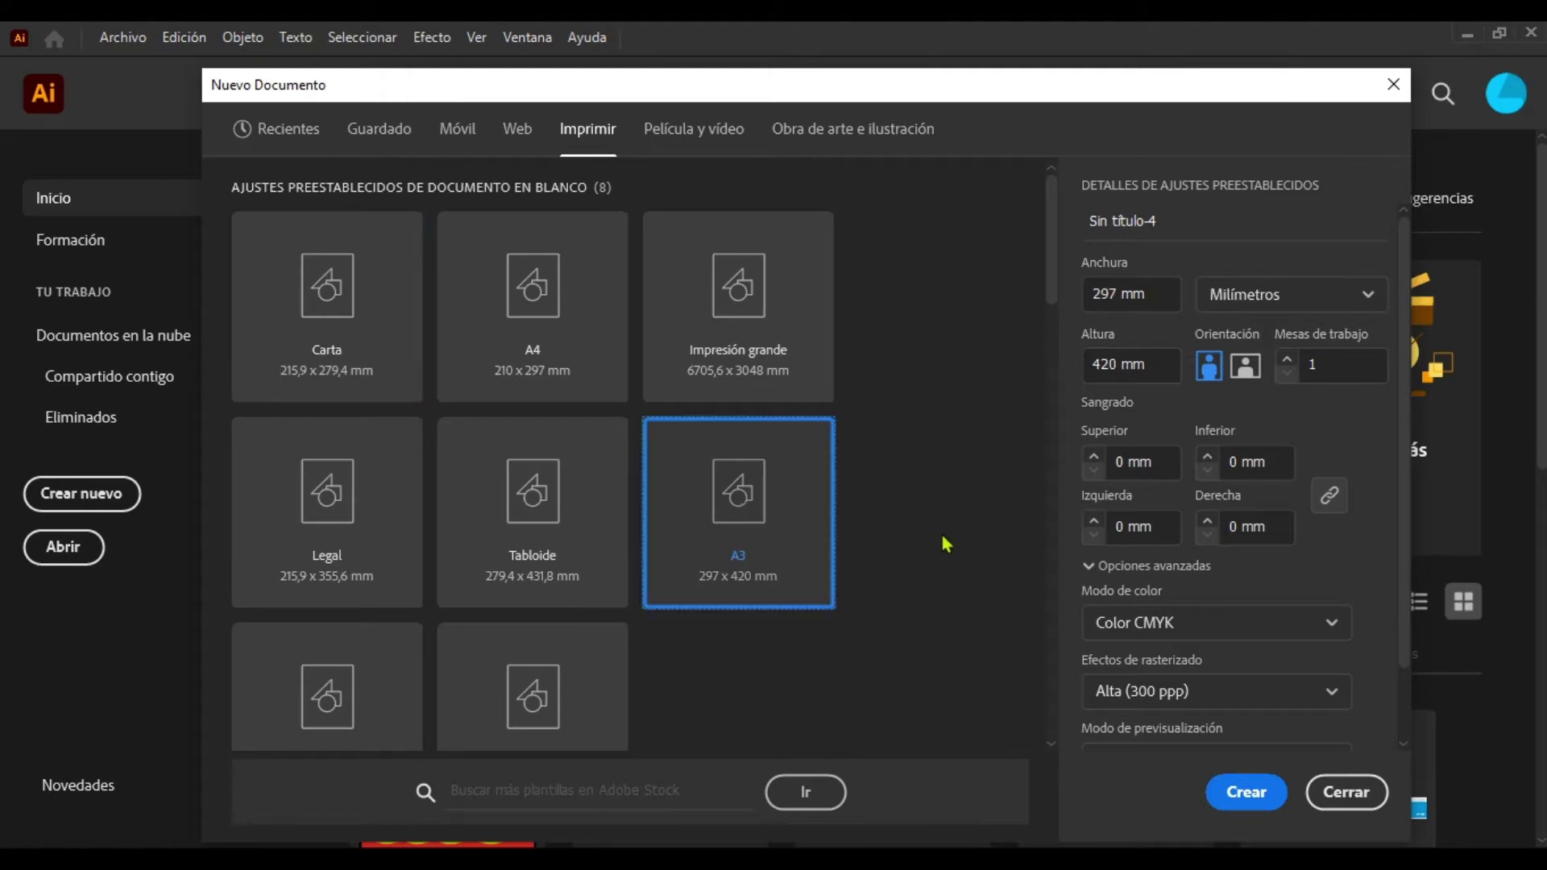
left_click(1246, 792)
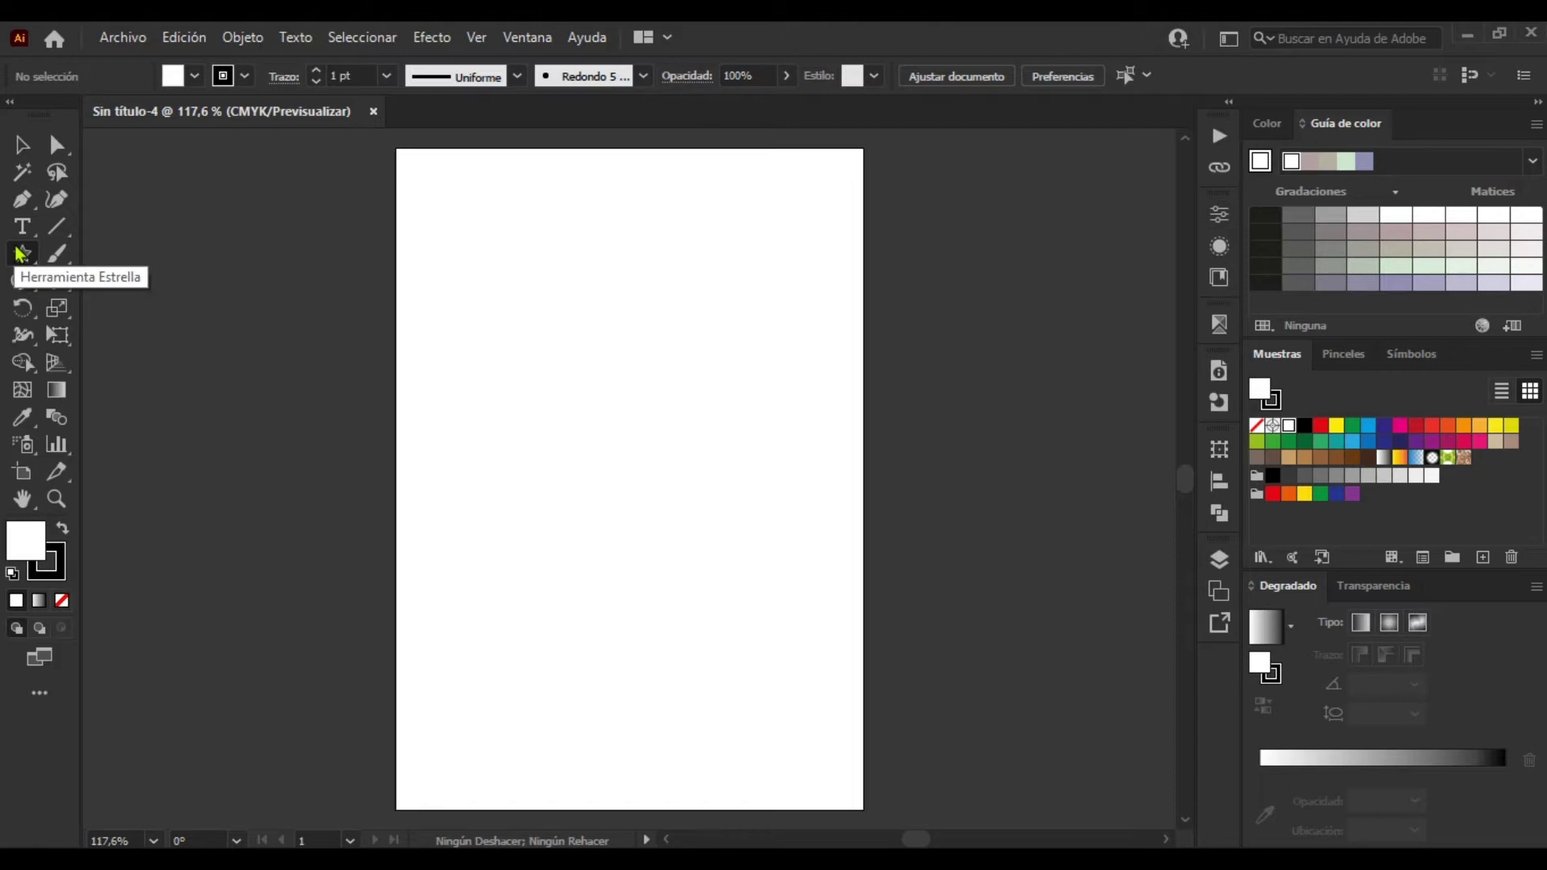
- Draw a large five-pointed star in the middle of the artboard and rotate it slightly counterclockwise
left_click(19, 255)
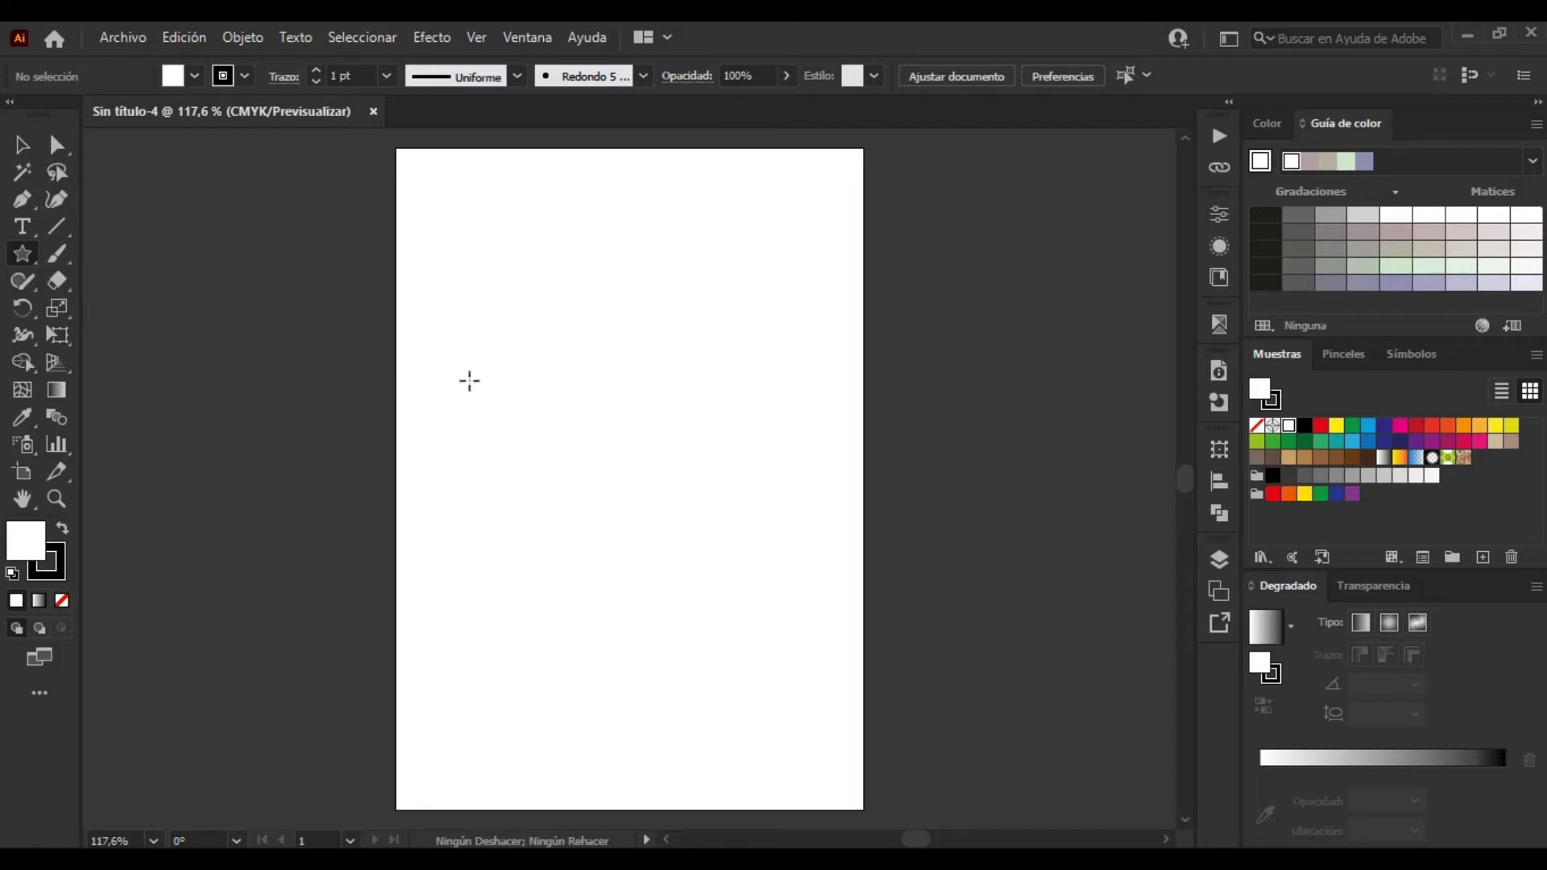
left_click_drag(644, 456, 522, 369)
right_click(657, 478)
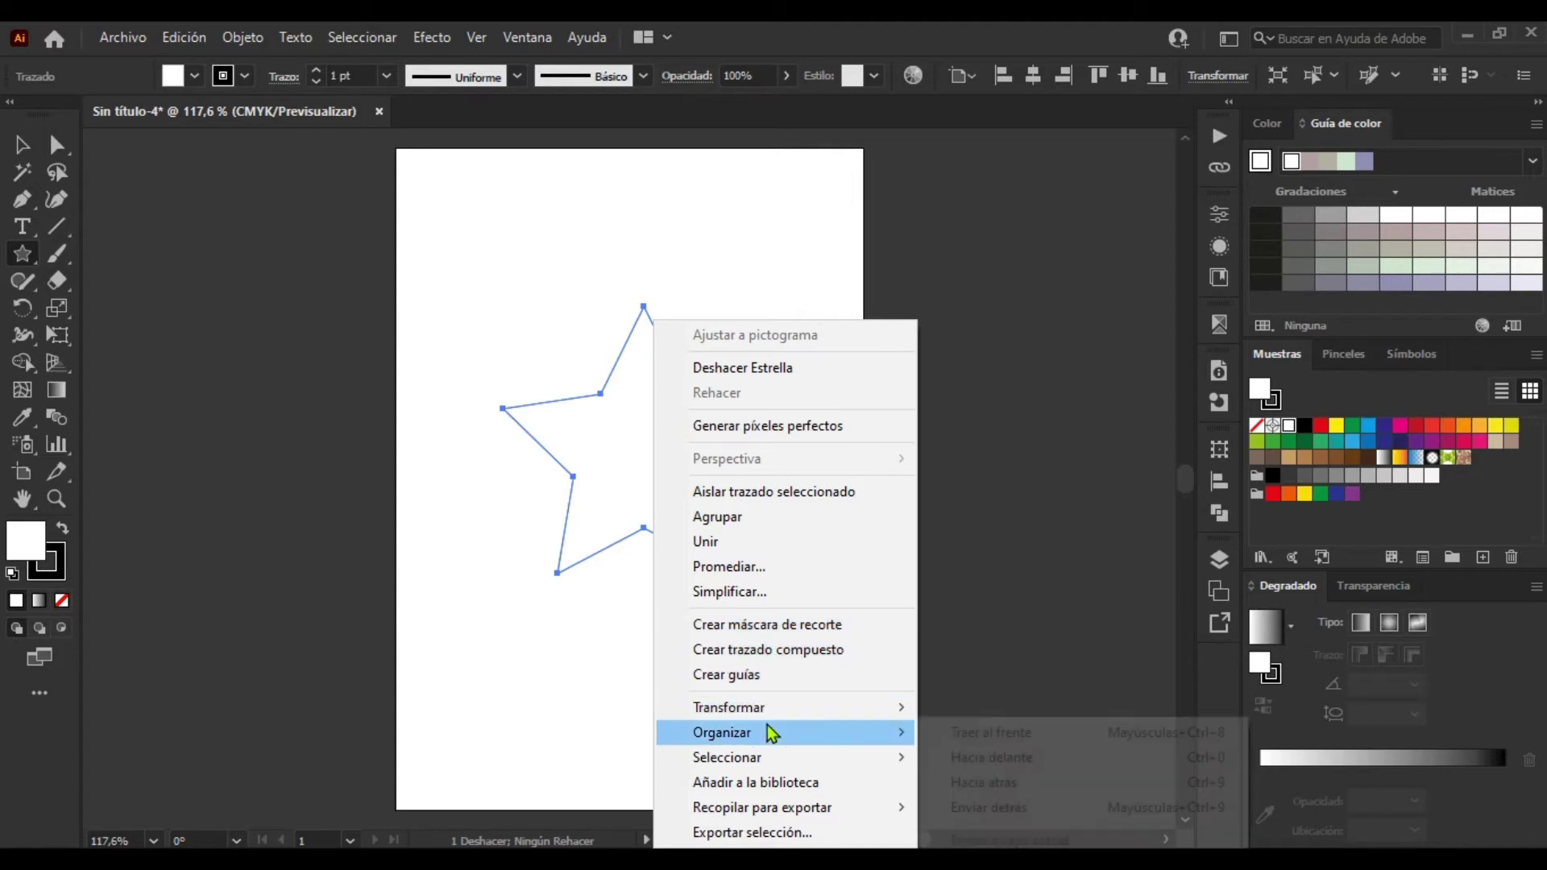
mouse_move(779, 720)
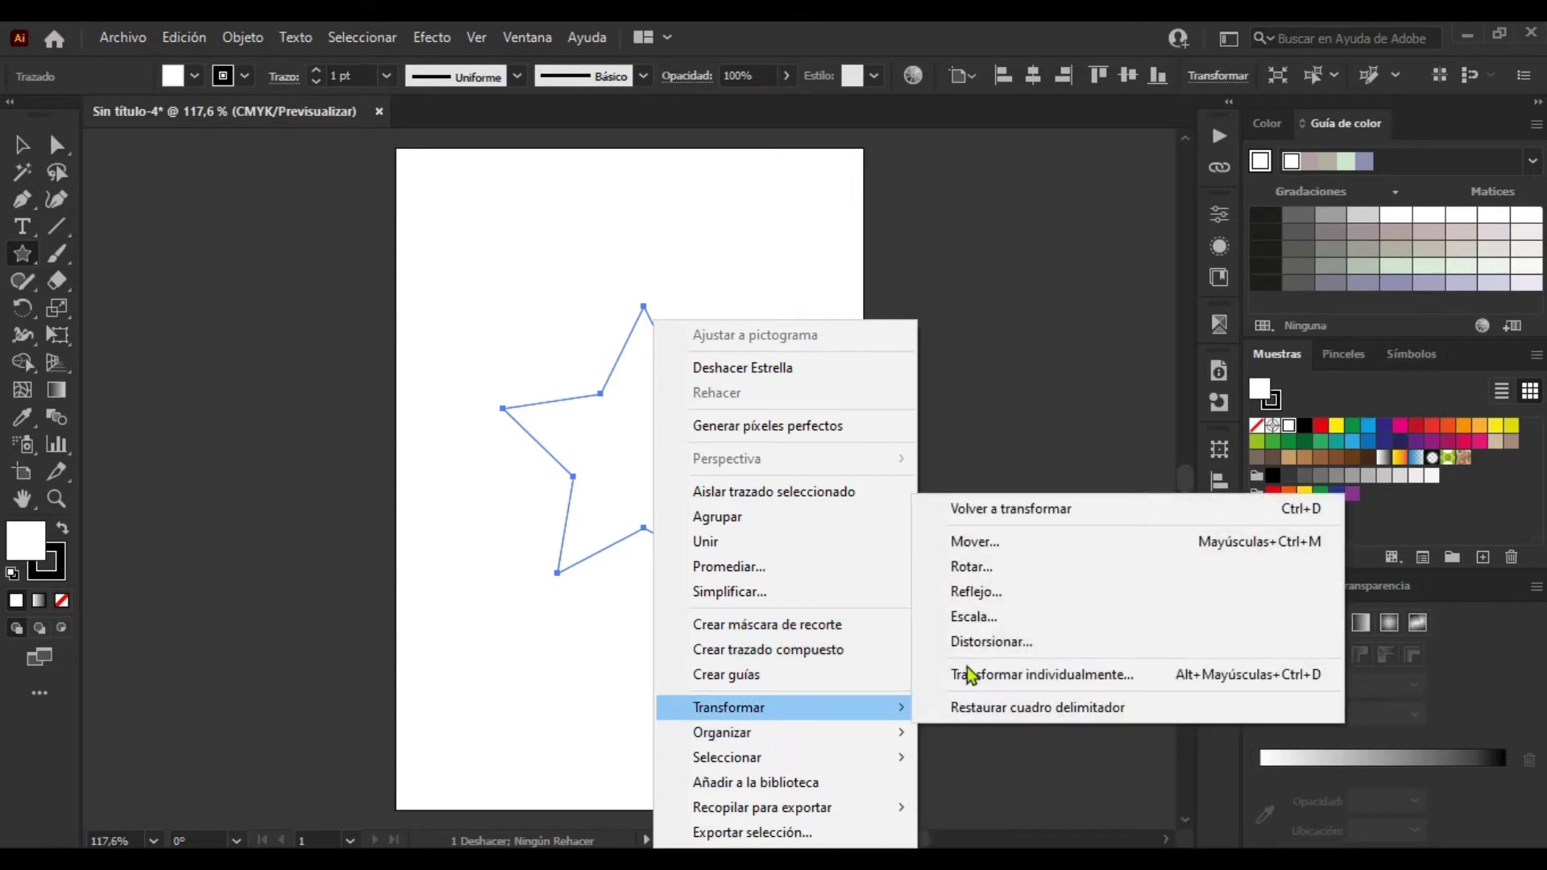
left_click(975, 567)
left_click(803, 539)
- Set the star's fill colour to C 18%, M 28%, Y 94%, K 1%
double_click(10, 541)
left_click_drag(771, 236, 1017, 260)
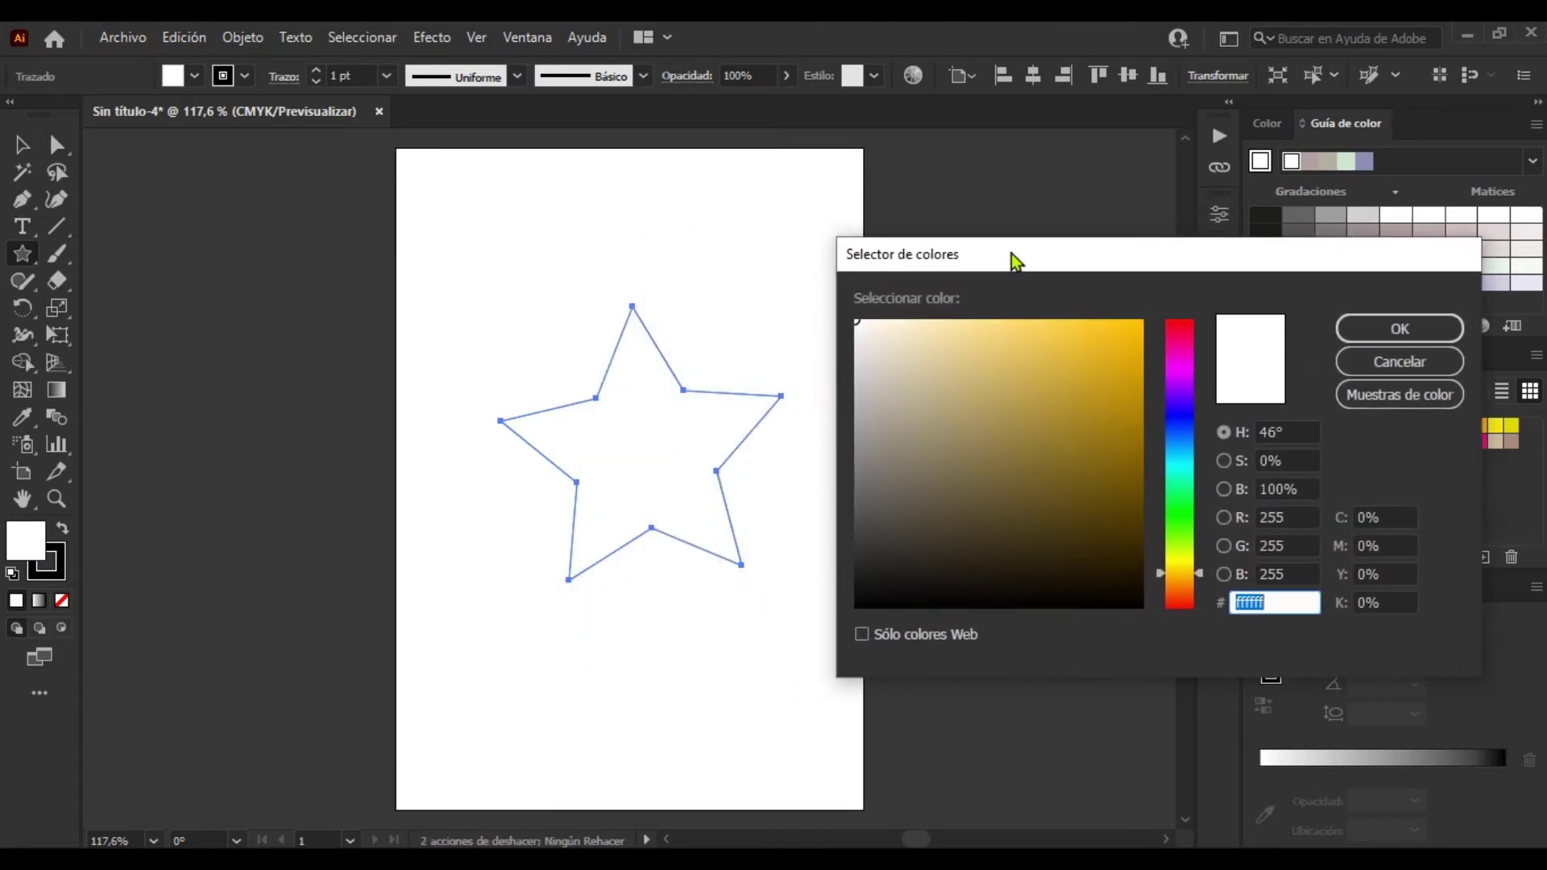
left_click(1383, 515)
left_click_drag(1383, 516, 1341, 511)
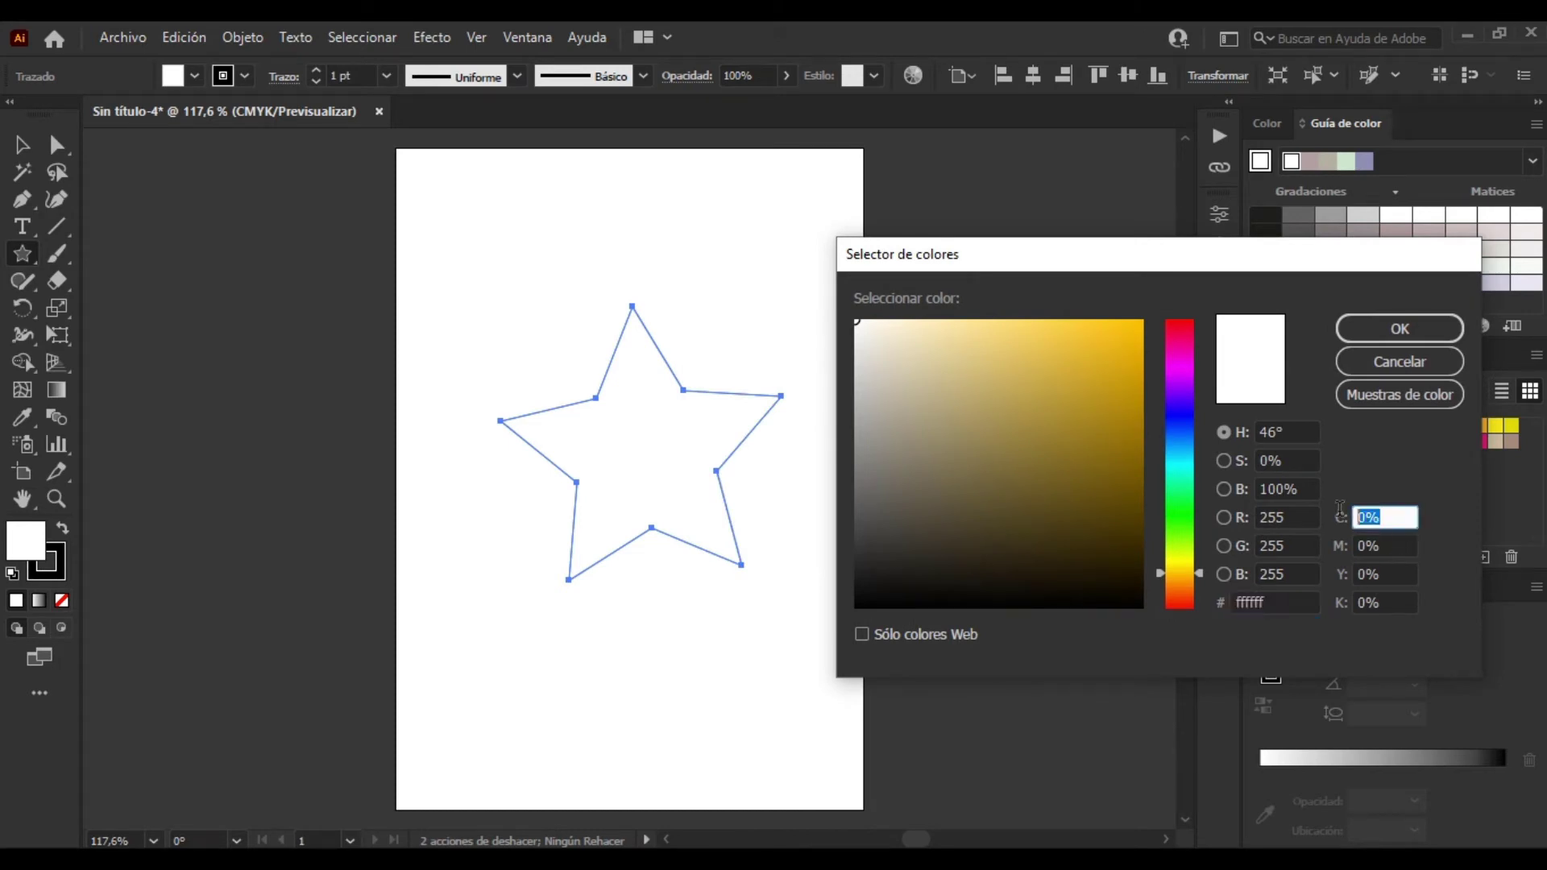
type("18")
key("Tab")
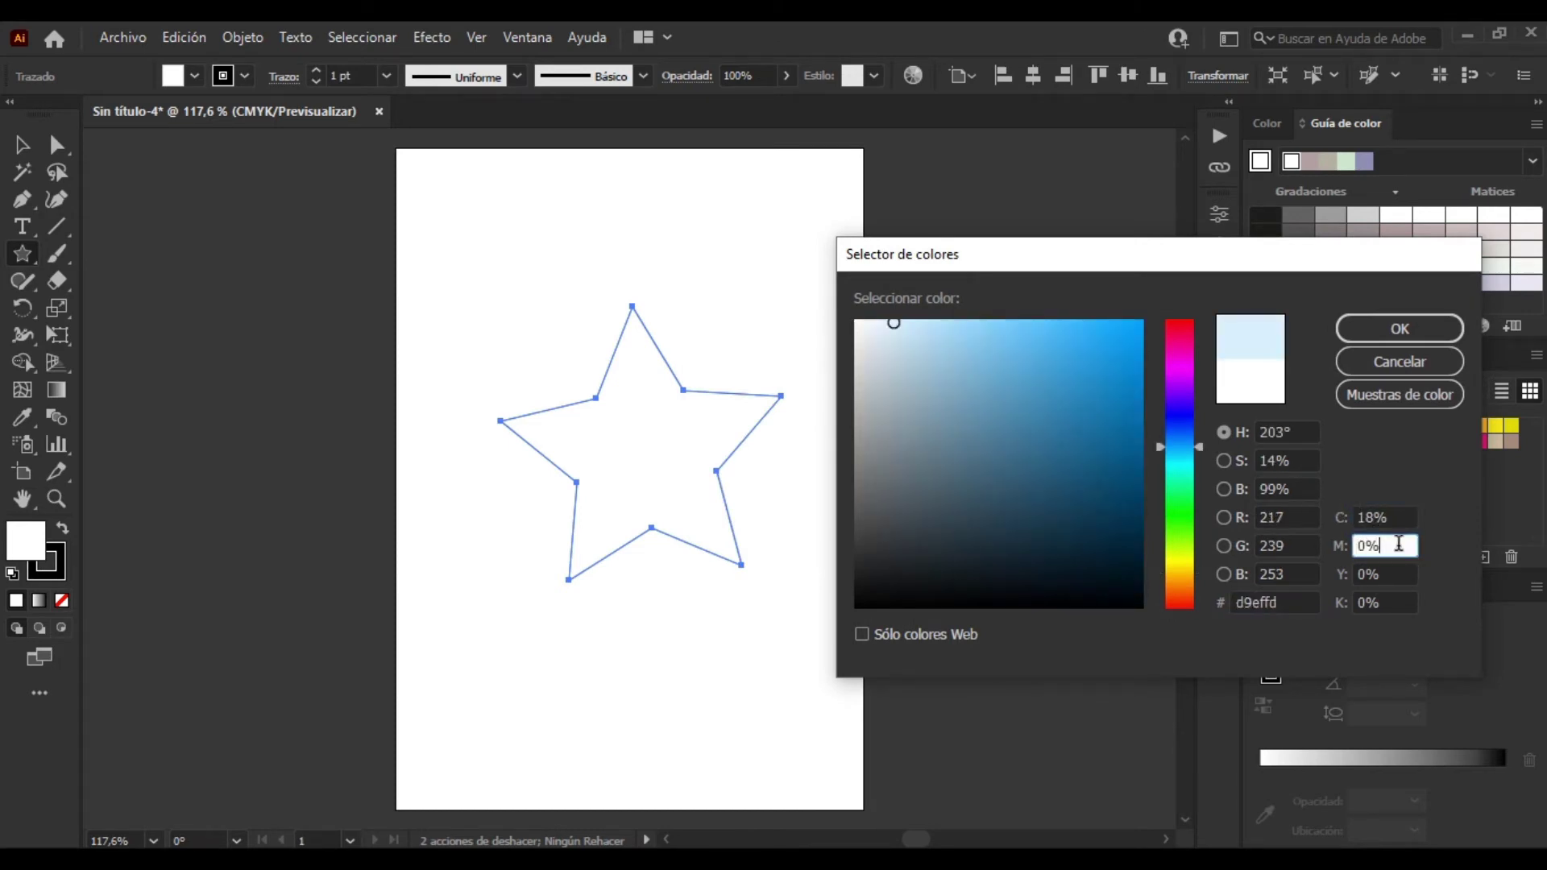
type("28")
left_click(1392, 574)
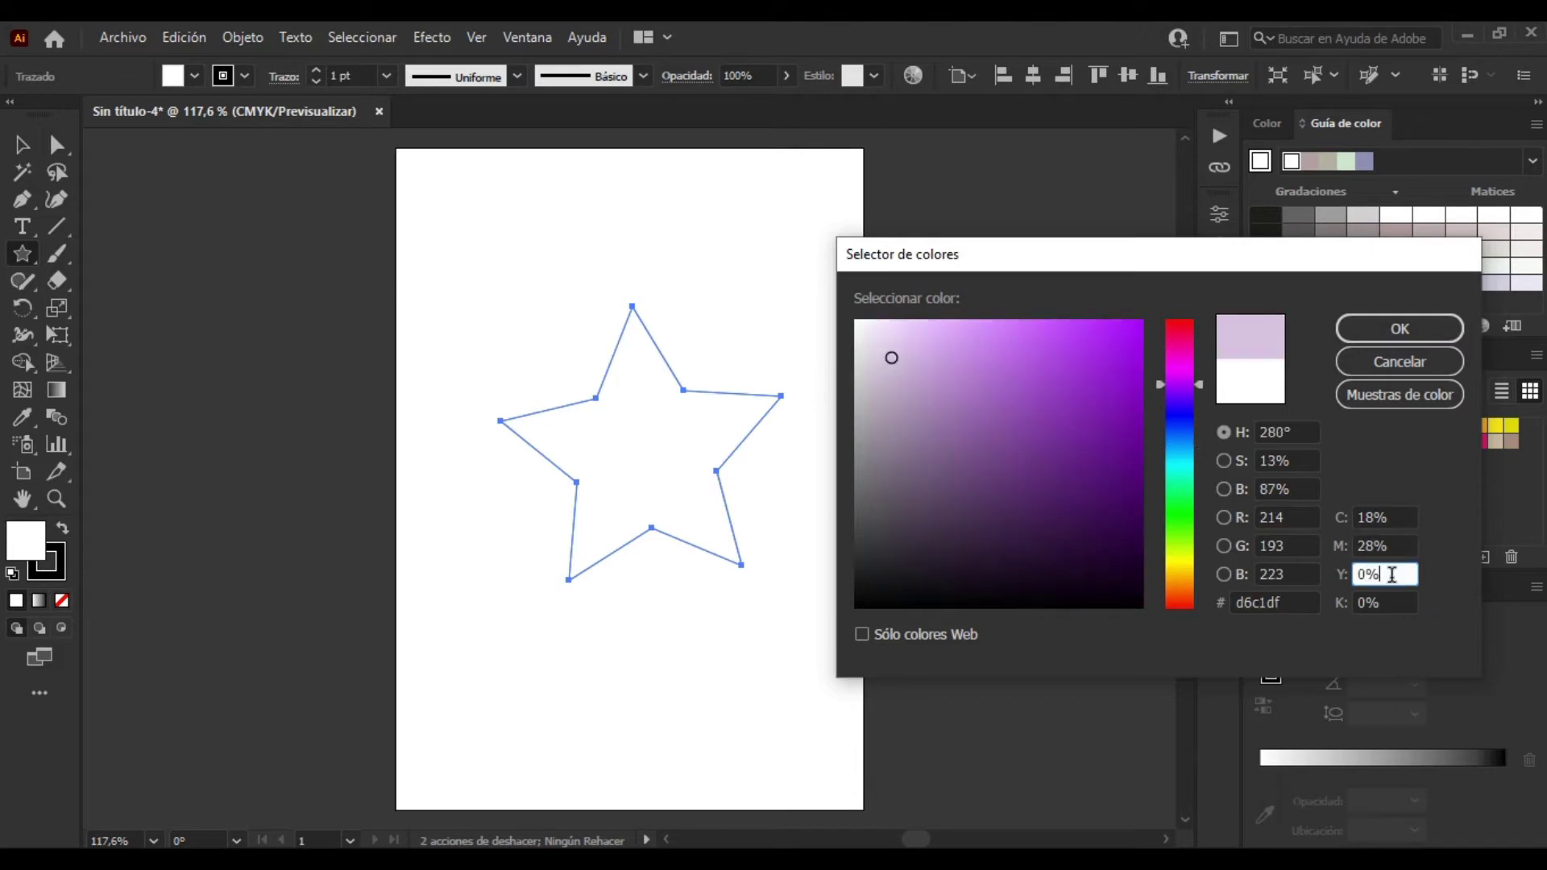
left_click_drag(1392, 575, 1344, 589)
type("94")
key("Tab")
type("1")
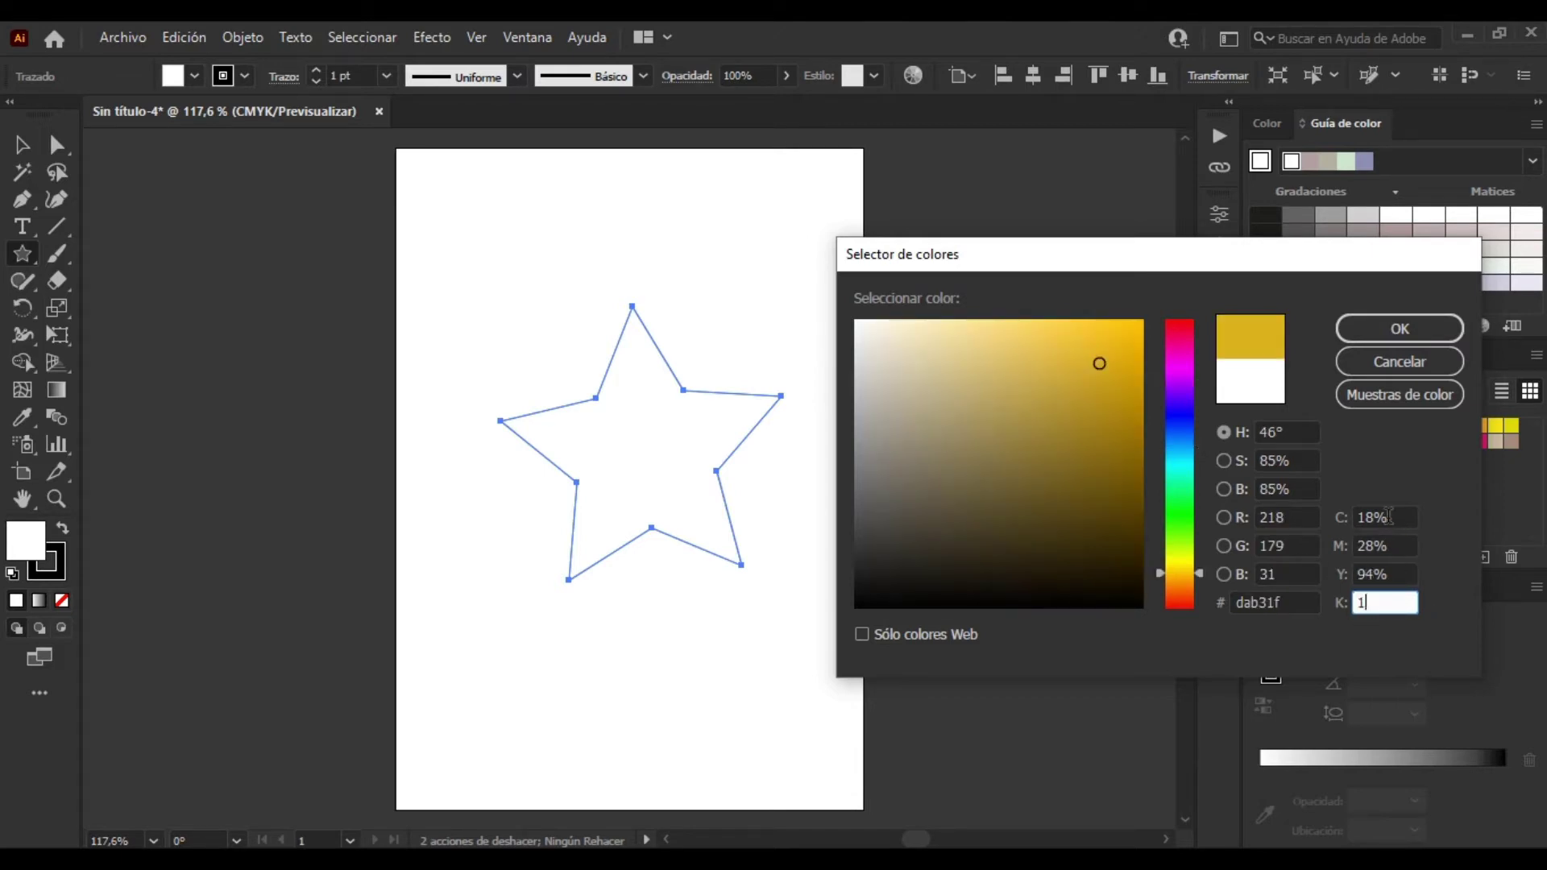
left_click(1392, 516)
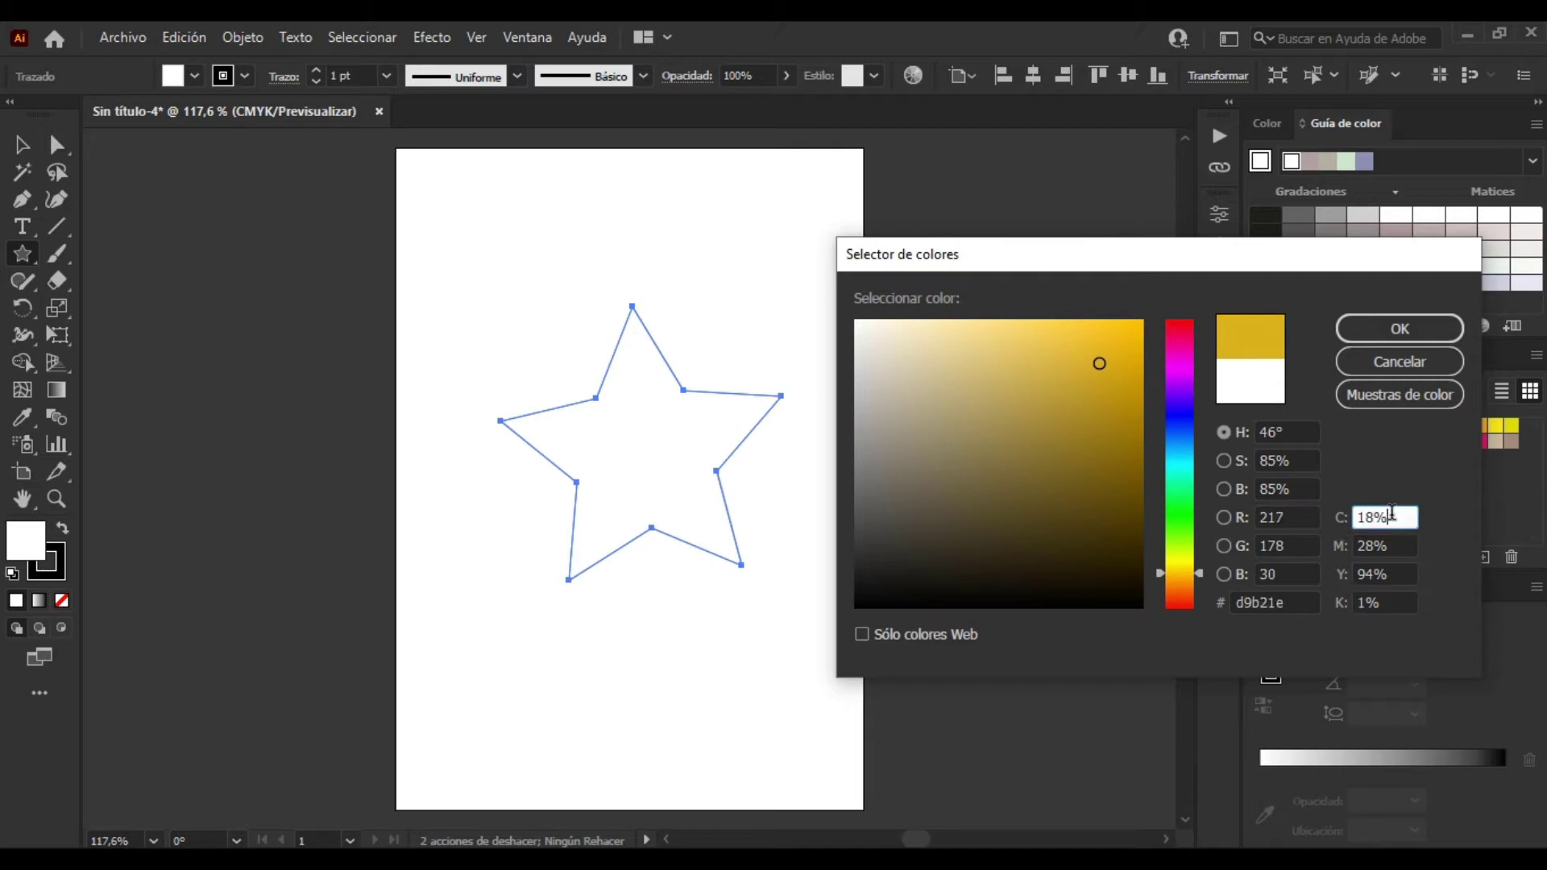
left_click(1367, 331)
- Move the star down to the lower part of the artboard and deselect it
key("v")
left_click_drag(664, 442, 599, 641)
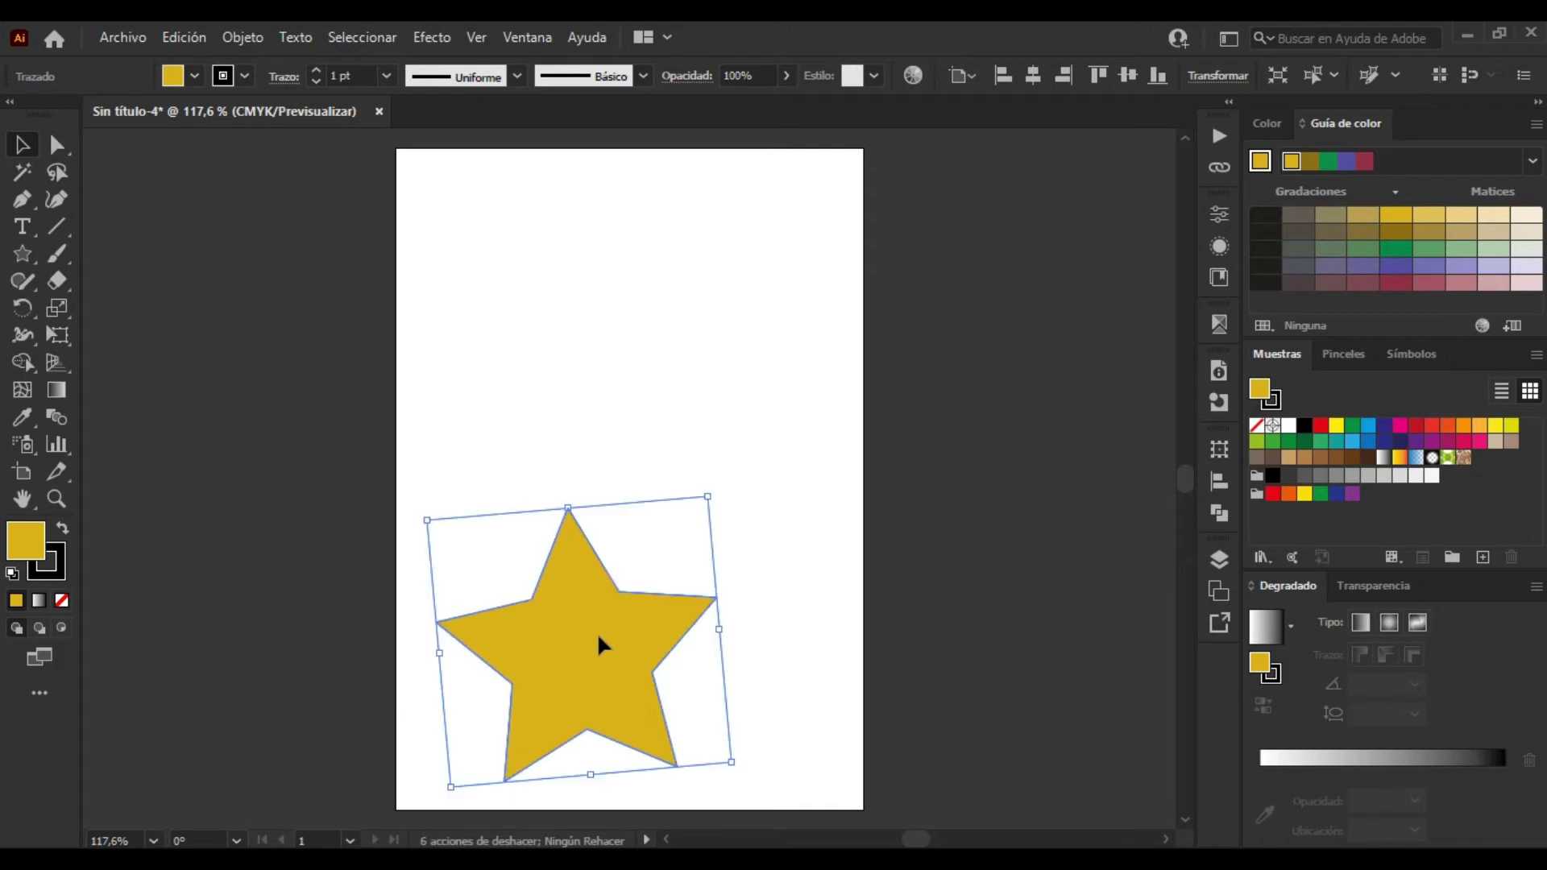
key("ctrl+shift+a")
- Draw a wavy tail with the Pen tool, rising from the star to a tapered tip near the artboard's upper right
key("p")
left_click(643, 644)
left_click_drag(677, 514, 721, 469)
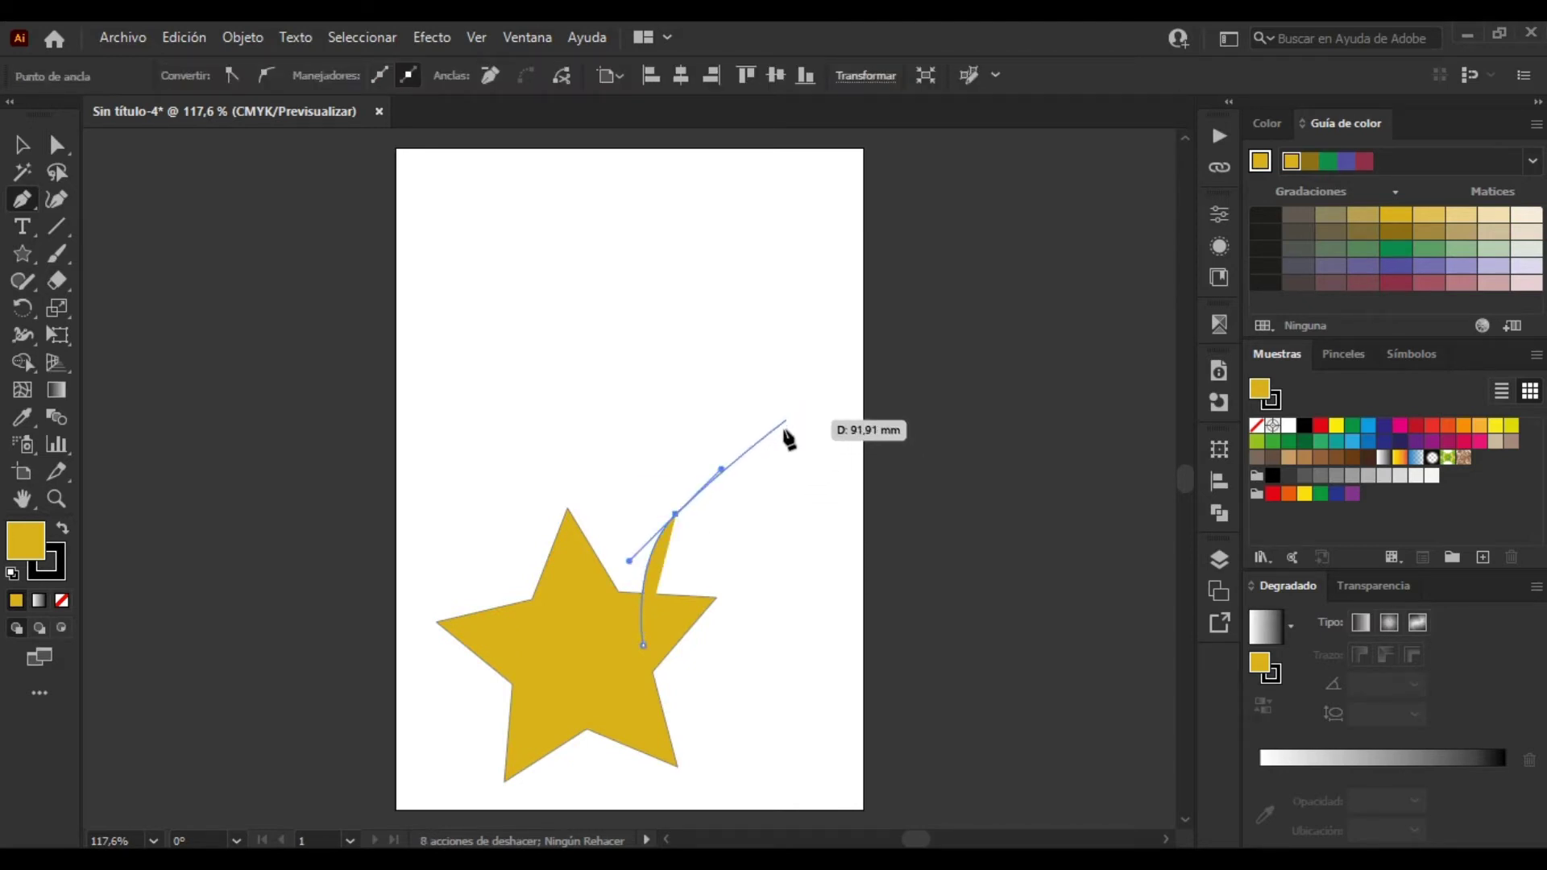
left_click_drag(787, 427, 800, 339)
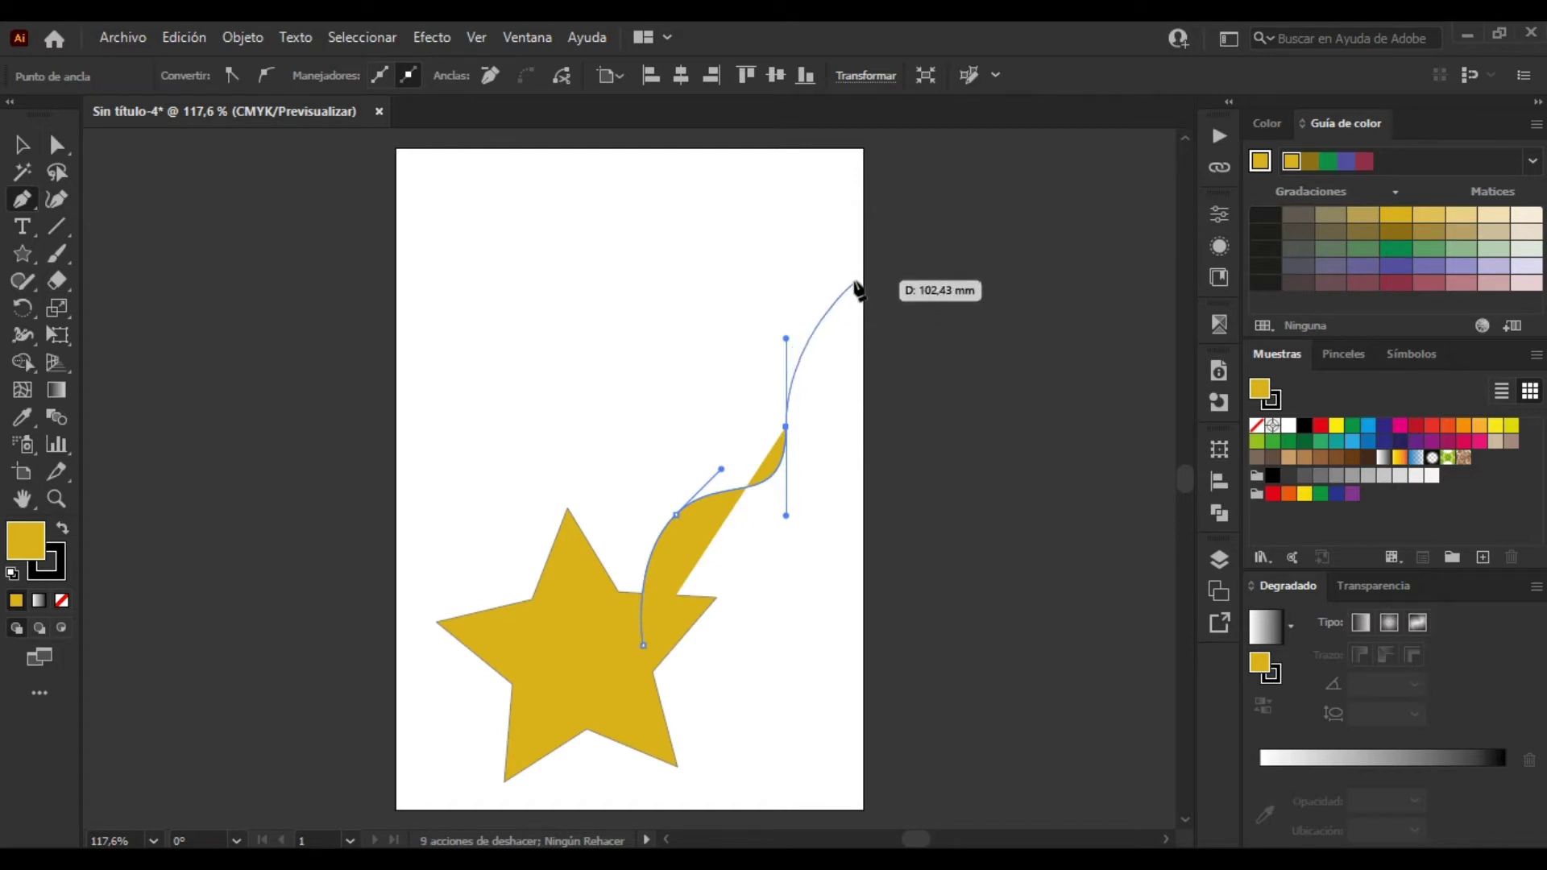
left_click_drag(837, 257, 885, 260)
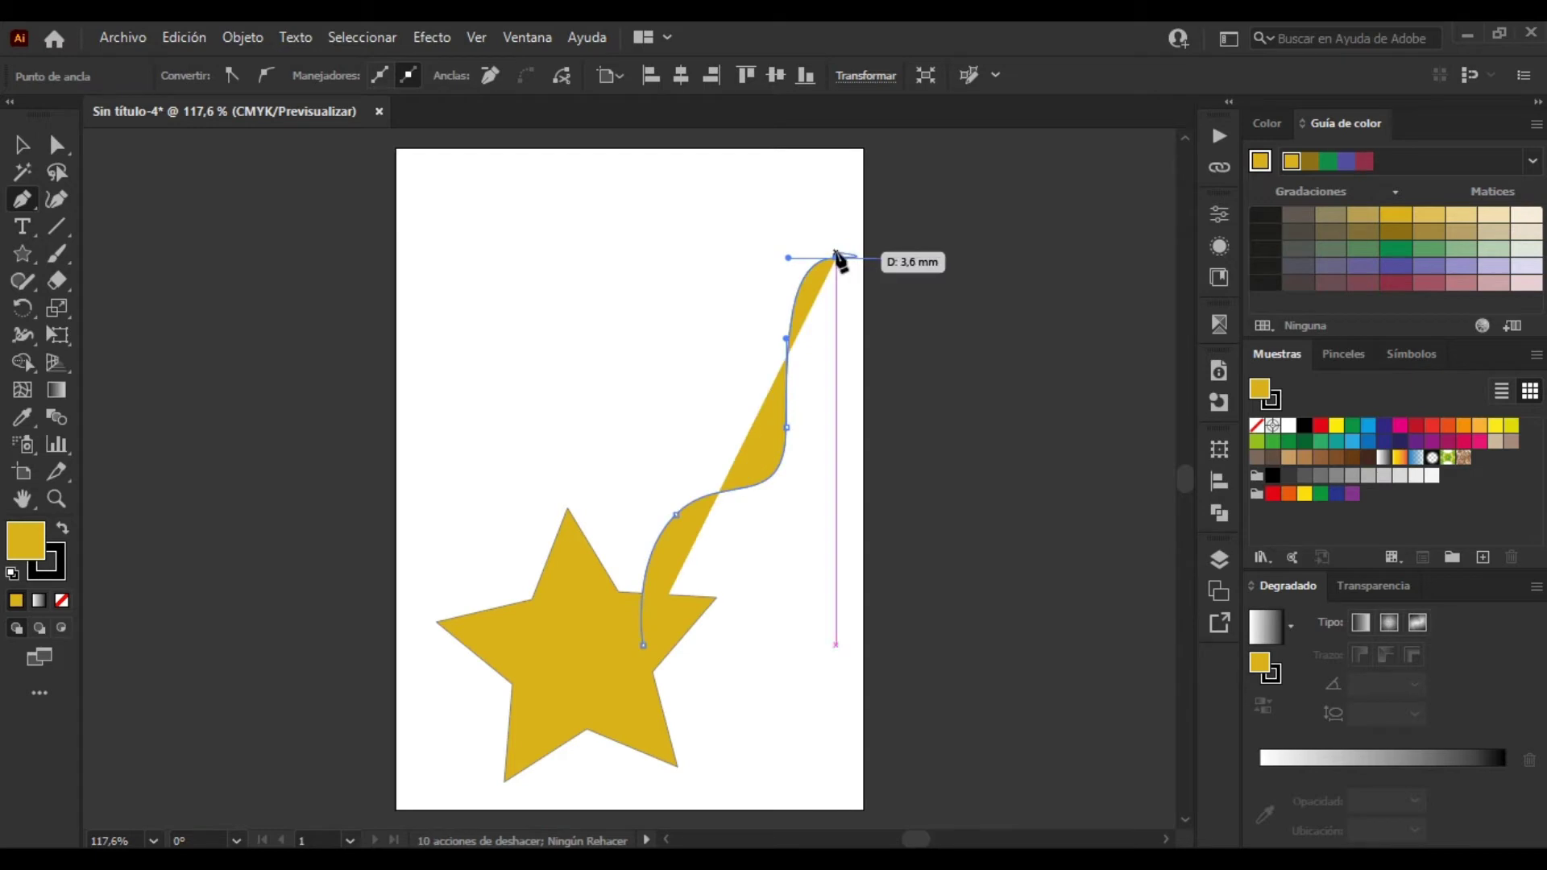
left_click(838, 258)
left_click_drag(749, 336, 729, 440)
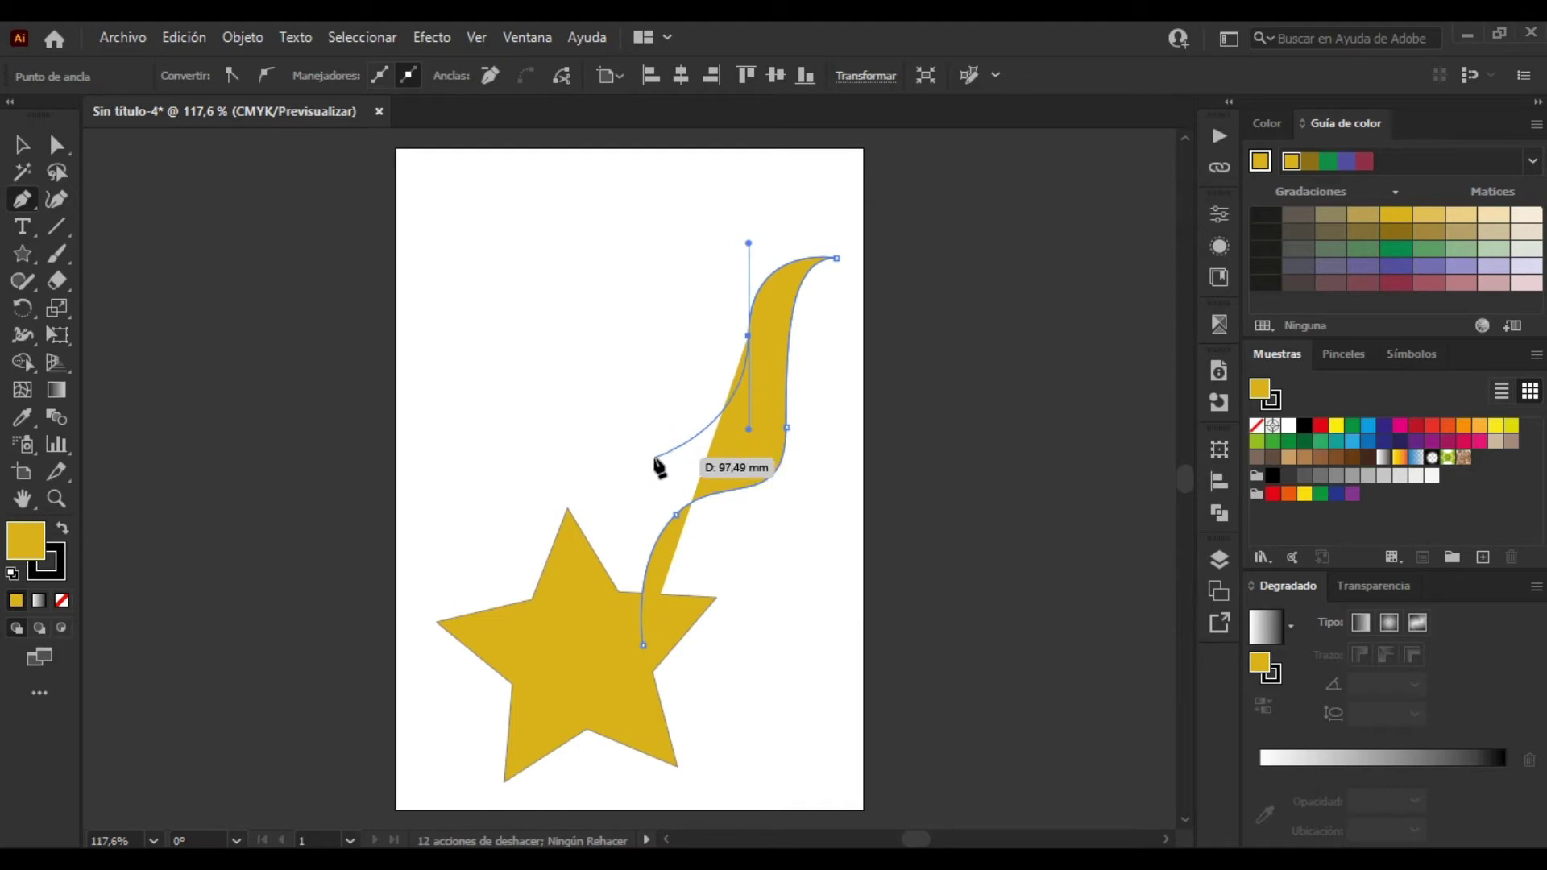
left_click_drag(654, 453, 610, 485)
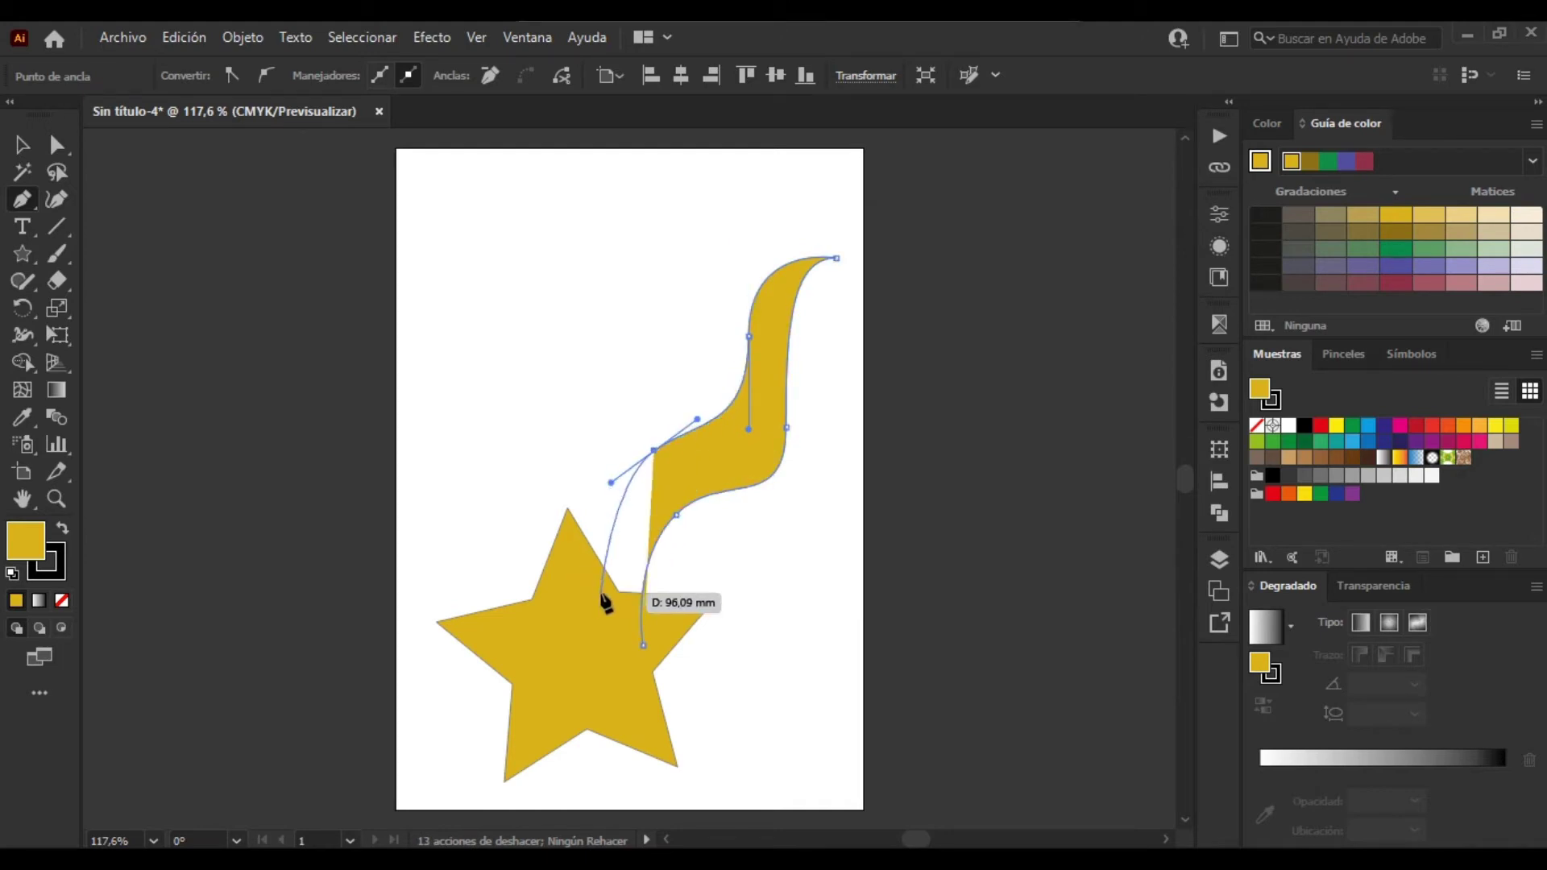
left_click_drag(578, 582, 600, 635)
- Select the tail together with the star and unite them into one shape with Pathfinder
key("v")
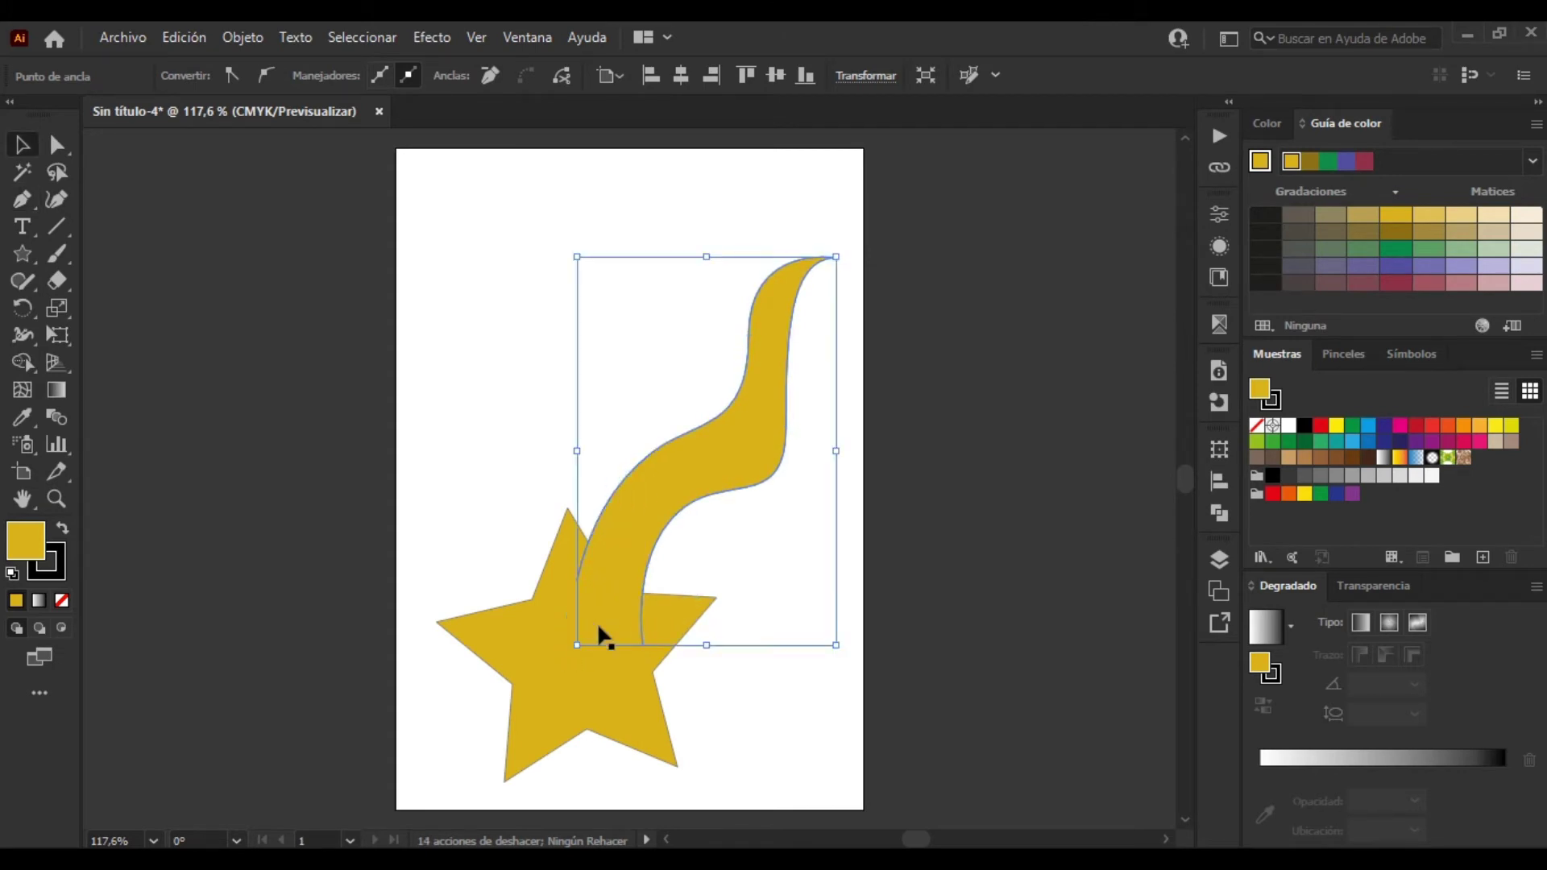
left_click(612, 703, "shift")
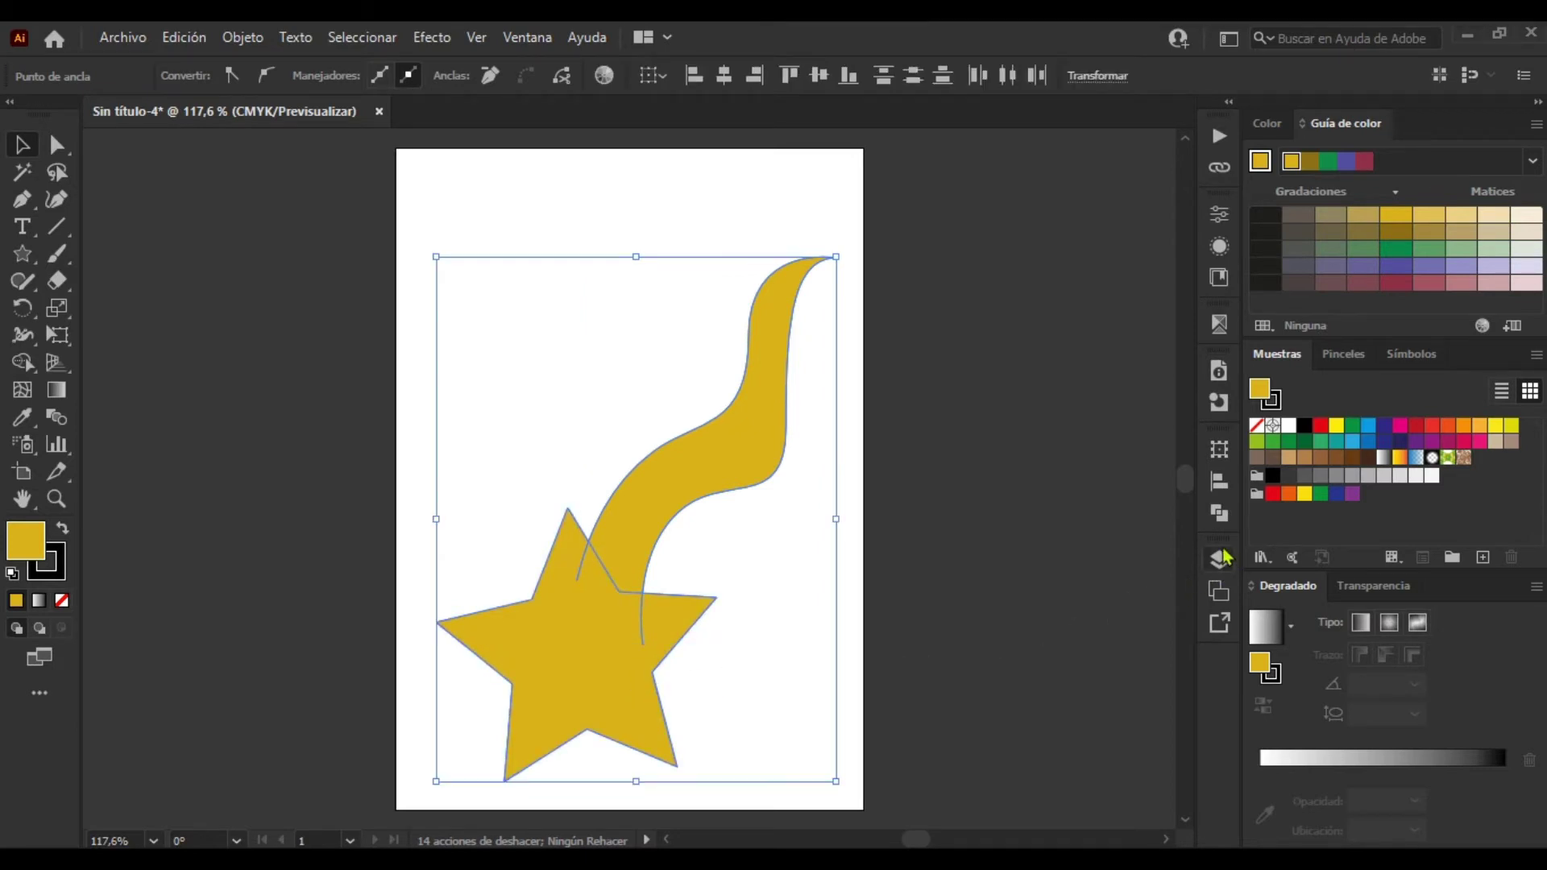
left_click(1220, 514)
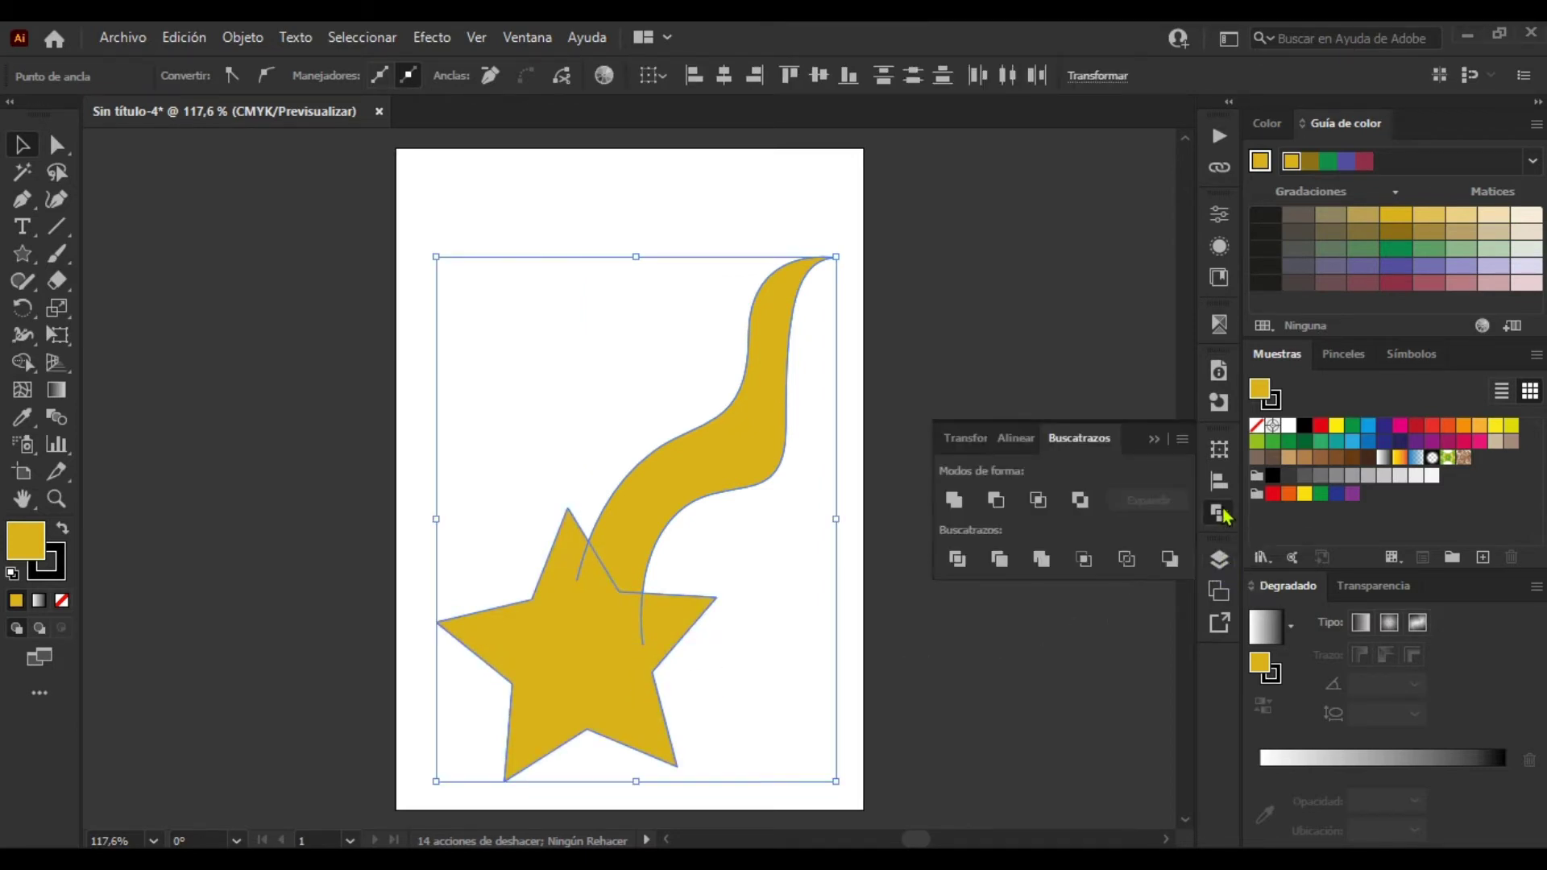
left_click(953, 504)
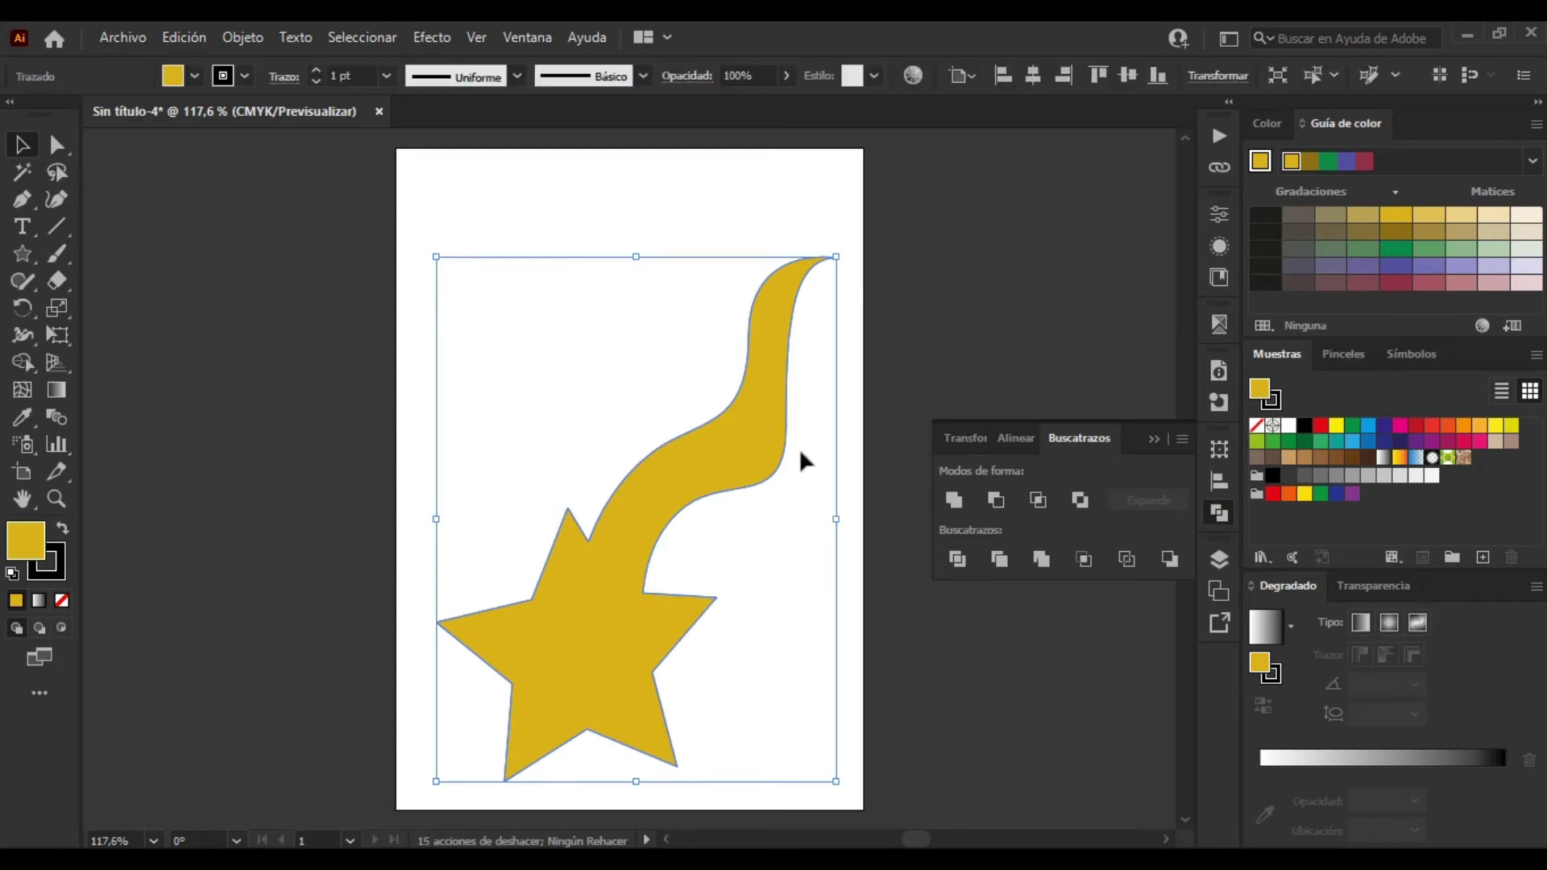
- Center the united star shape horizontally and vertically on the artboard and deselect it
left_click(1033, 75)
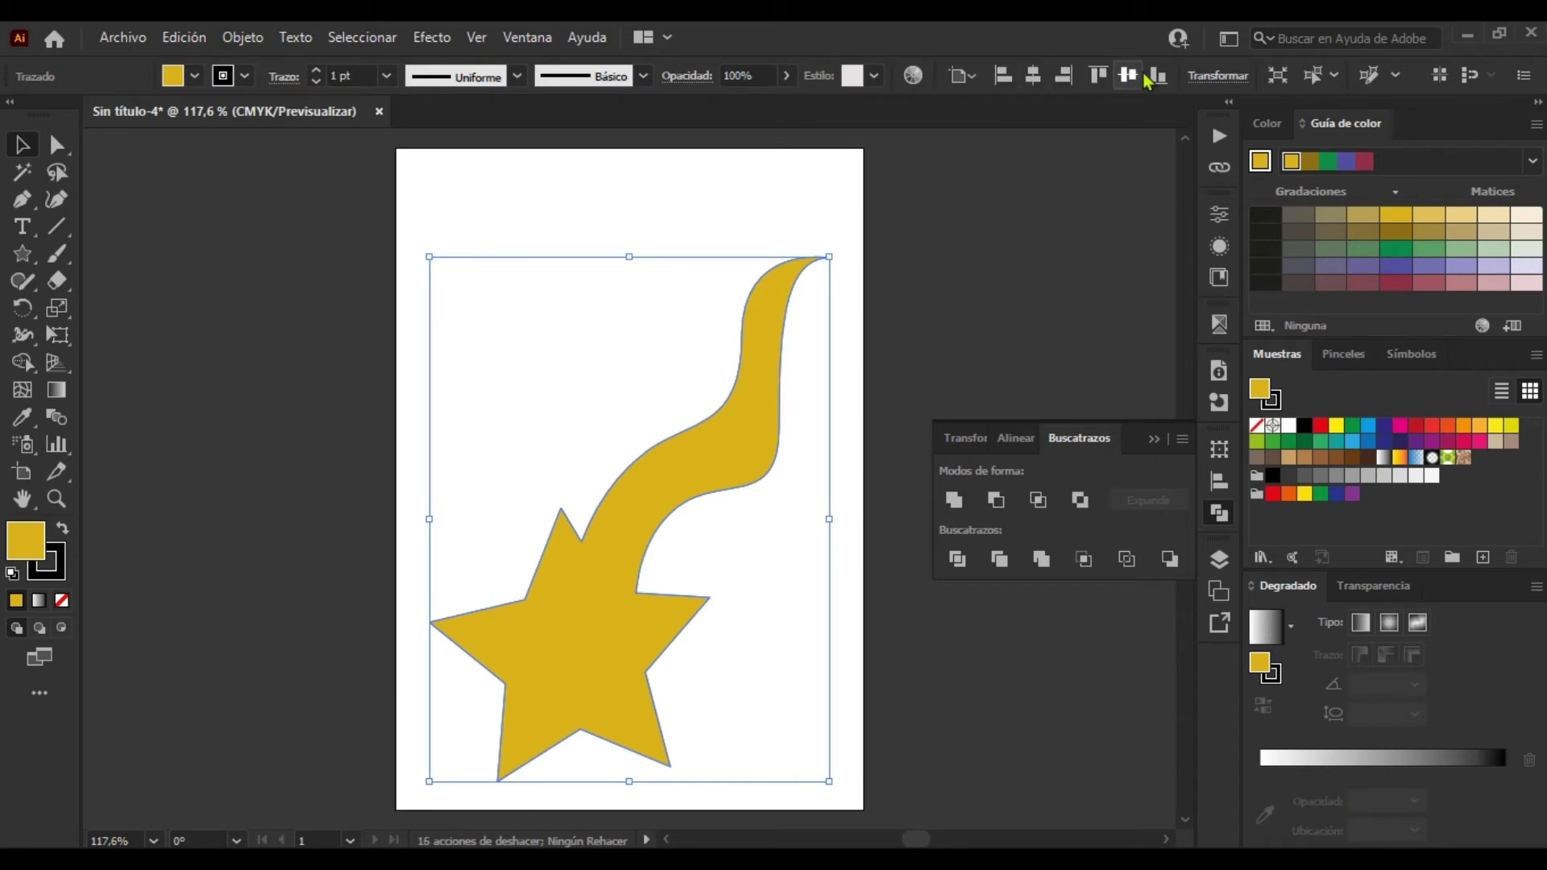
left_click(1127, 75)
left_click(1042, 268)
- Create a small five-pointed star beside the tail with radius 1 of 10 mm and radius 2 of 5 mm
left_click(23, 254)
left_click(594, 419)
left_click_drag(773, 368, 725, 369)
type("5")
left_click(776, 416)
left_click(737, 367)
key("BackSpace")
type("10")
left_click_drag(776, 416, 723, 416)
type("5")
left_click(742, 520)
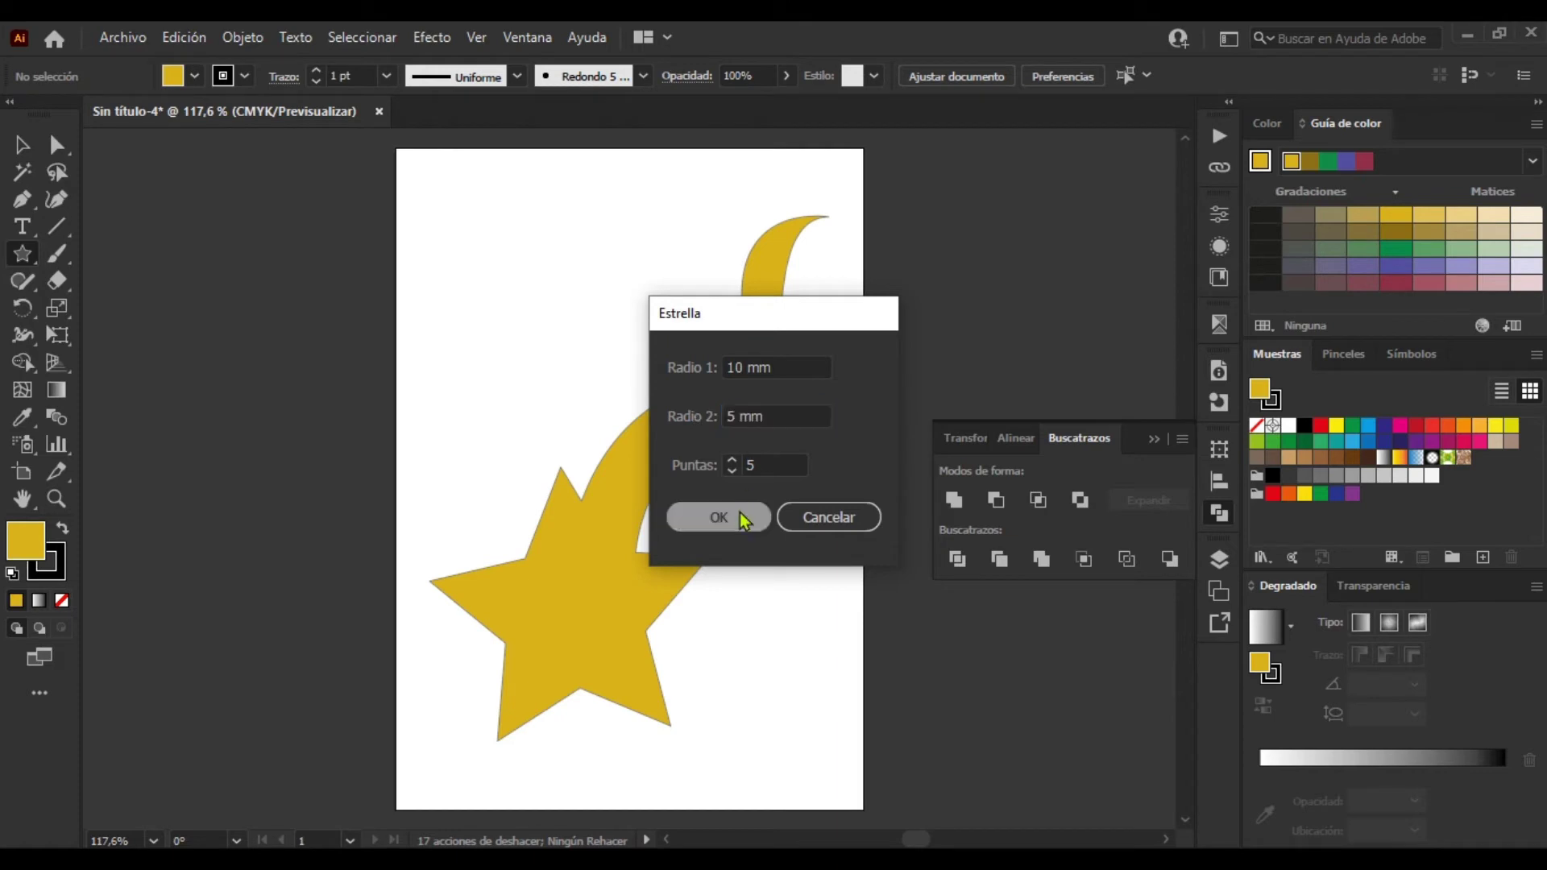
- Place three copies of the small star on both sides of the tail, scaling two of them down
key("v")
left_click_drag(589, 423, 734, 672)
double_click(608, 387)
key("Escape")
key("z")
left_click(711, 311)
left_click(565, 581)
key("v")
left_click(718, 337)
left_click_drag(550, 481, 900, 409)
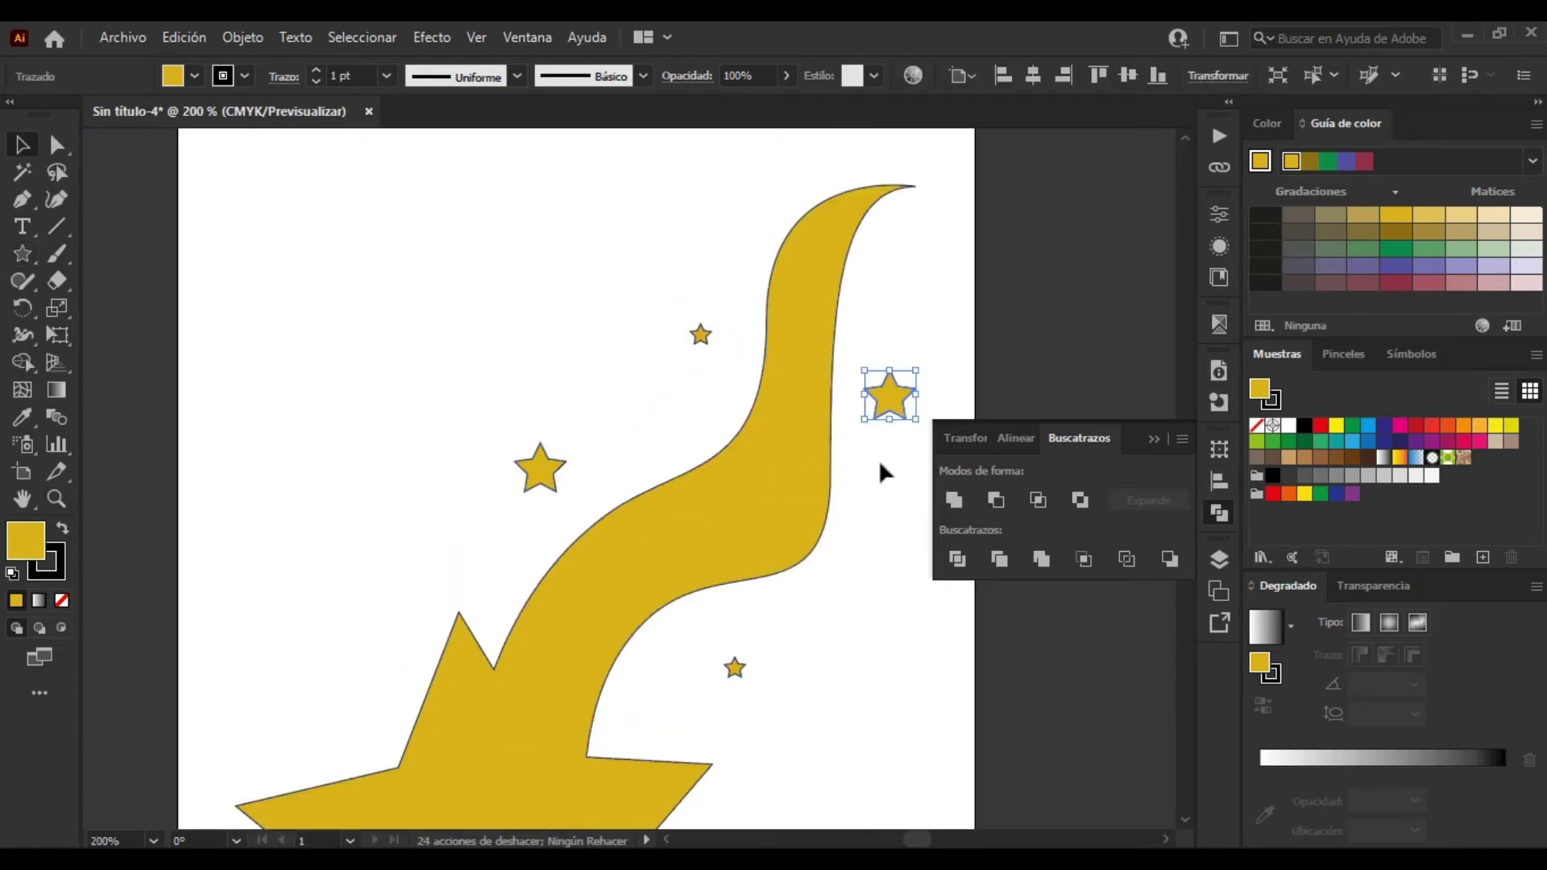
- Scatter five more tiny star copies along both sides of the tail
left_click(857, 450)
left_click_drag(698, 337, 763, 240)
key("ctrl+plus")
key("ctrl+plus")
left_click_drag(570, 349, 613, 255)
left_click_drag(563, 277, 558, 441)
left_click_drag(557, 442, 850, 770)
left_click_drag(797, 627, 746, 283)
left_click_drag(629, 559, 732, 297)
left_click_drag(732, 297, 681, 487)
left_click_drag(698, 475, 763, 163)
left_click_drag(762, 163, 838, 203)
- Draw a tiny circle beside the tail with the Ellipse tool
key("l")
left_click_drag(416, 346, 451, 355)
key("ctrl+plus")
left_click_drag(437, 490, 353, 575)
- Distribute copies of the tiny circle among the small stars along both sides of the tail
key("v")
mouse_move(402, 623)
left_mouse_down()
mouse_move(880, 300)
mouse_move(539, 226)
mouse_move(453, 228)
left_mouse_up()
left_click(404, 394)
left_click(404, 394, "ctrl+alt")
left_click(403, 394, "ctrl+alt")
left_click_drag(781, 667, 492, 340)
left_click_drag(496, 340, 286, 377)
left_click_drag(471, 388, 587, 231)
left_click_drag(414, 210, 725, 586)
left_click_drag(726, 587, 290, 370)
left_click(474, 441, "ctrl+alt")
left_click(474, 441, "ctrl+alt")
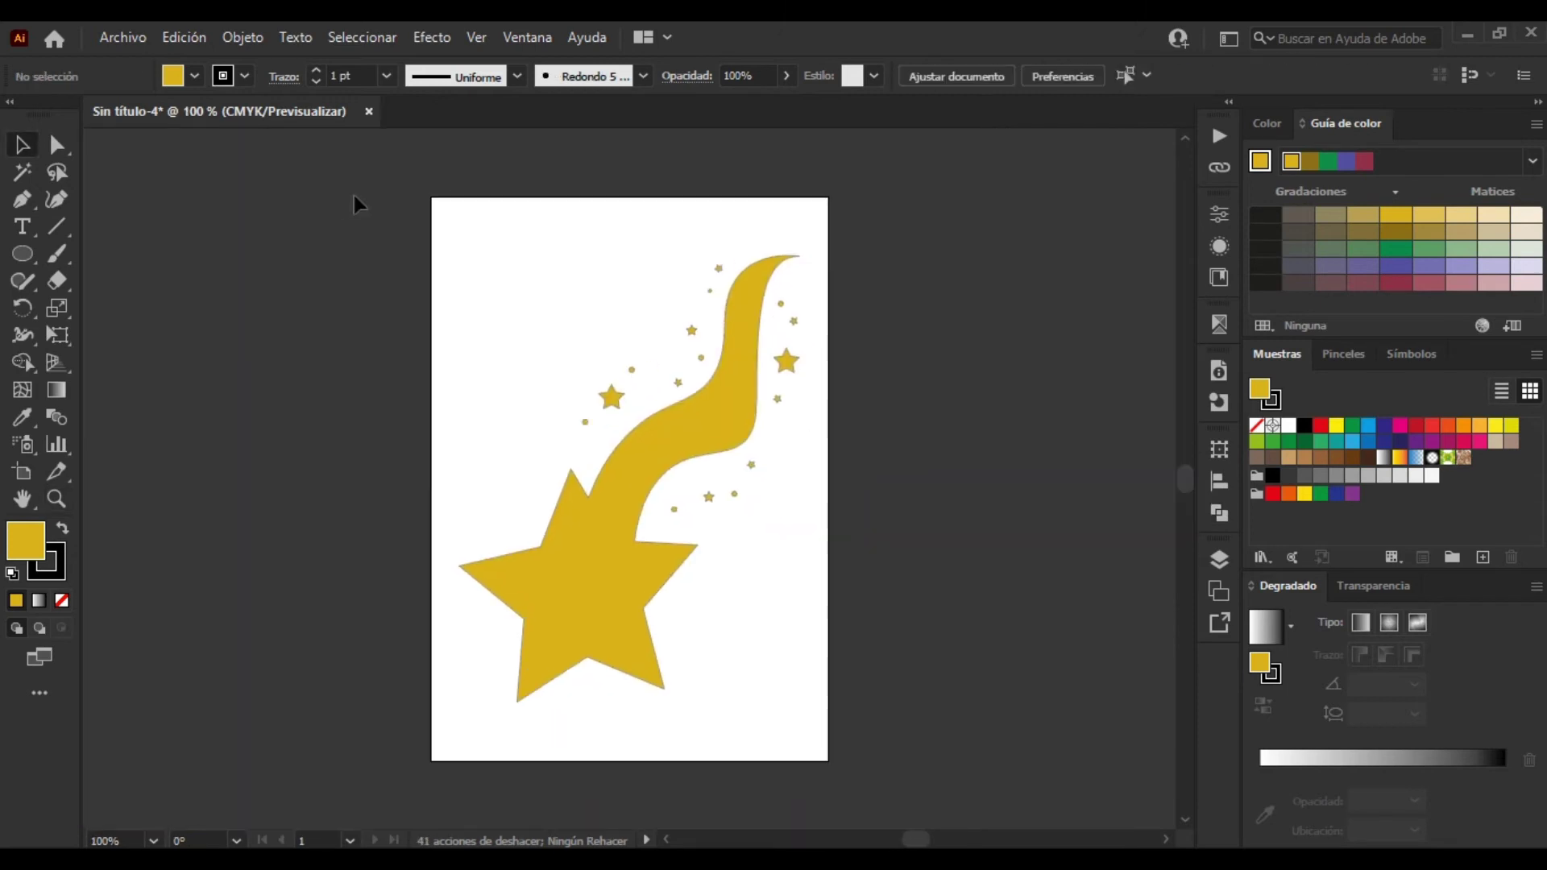
- Select all the artwork, remove its stroke and deselect it
left_click_drag(355, 201, 913, 758)
key("x")
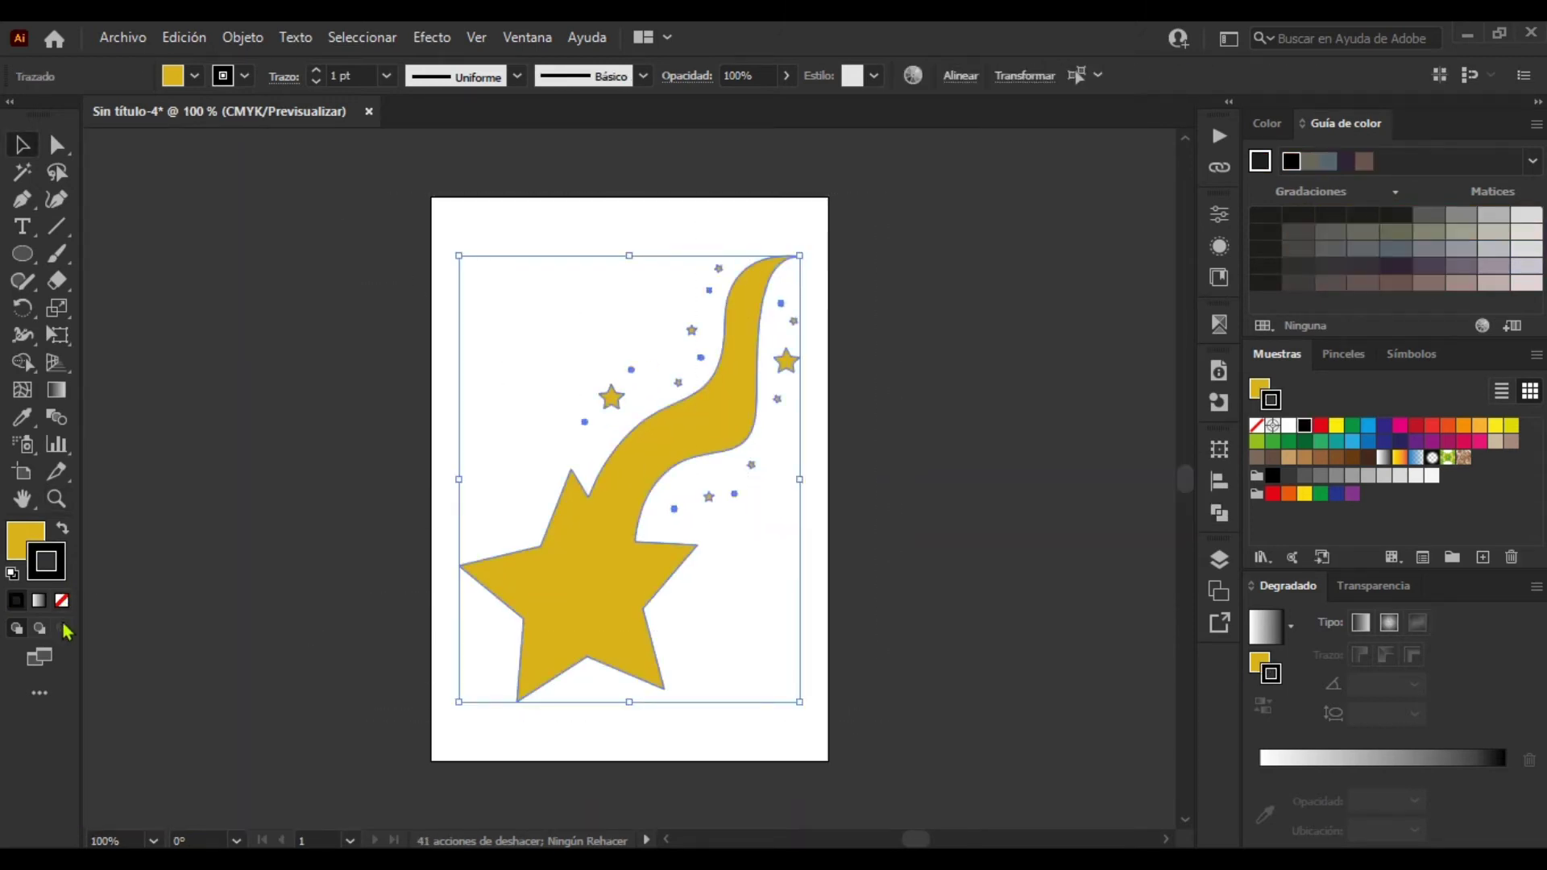
left_click(64, 610)
key("x")
left_click(230, 562)
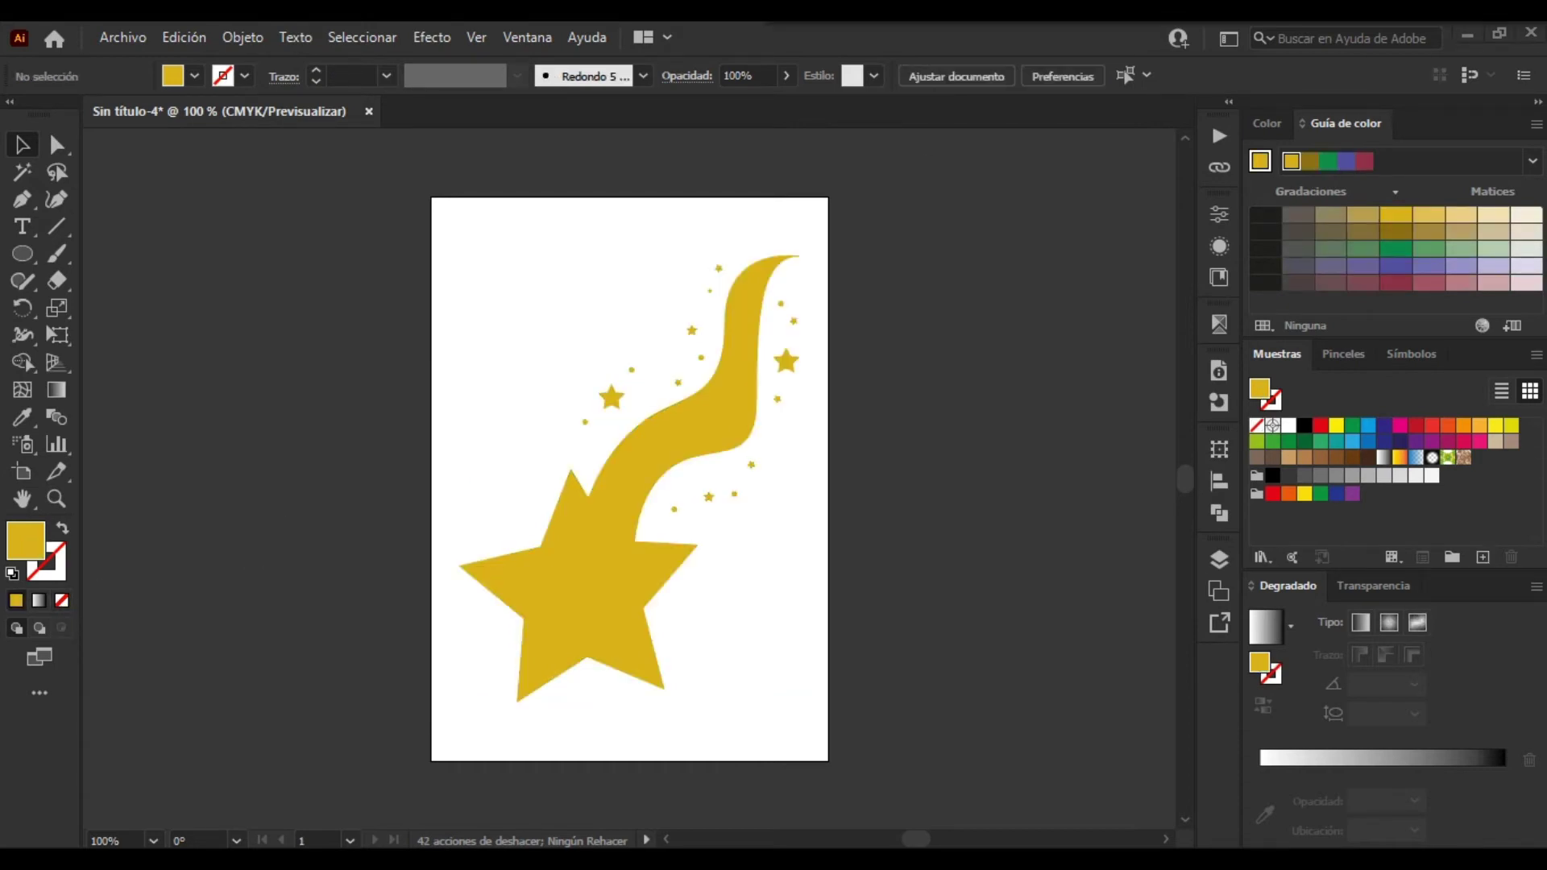
- Add a gradient mesh point where the tail meets the big star and select that point
key("u")
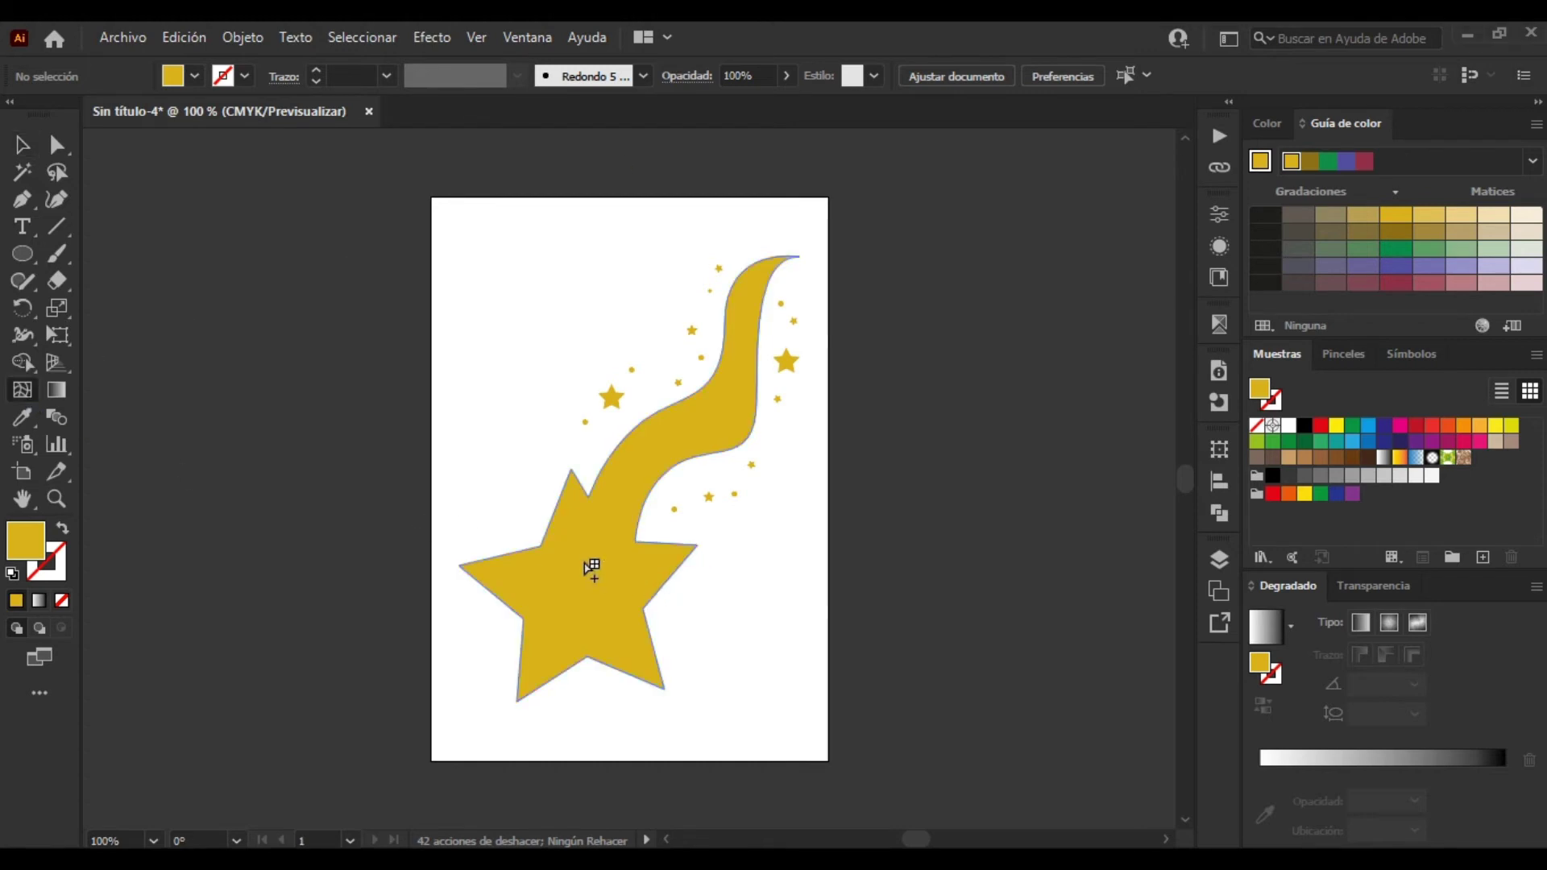
left_click(595, 549)
key("a")
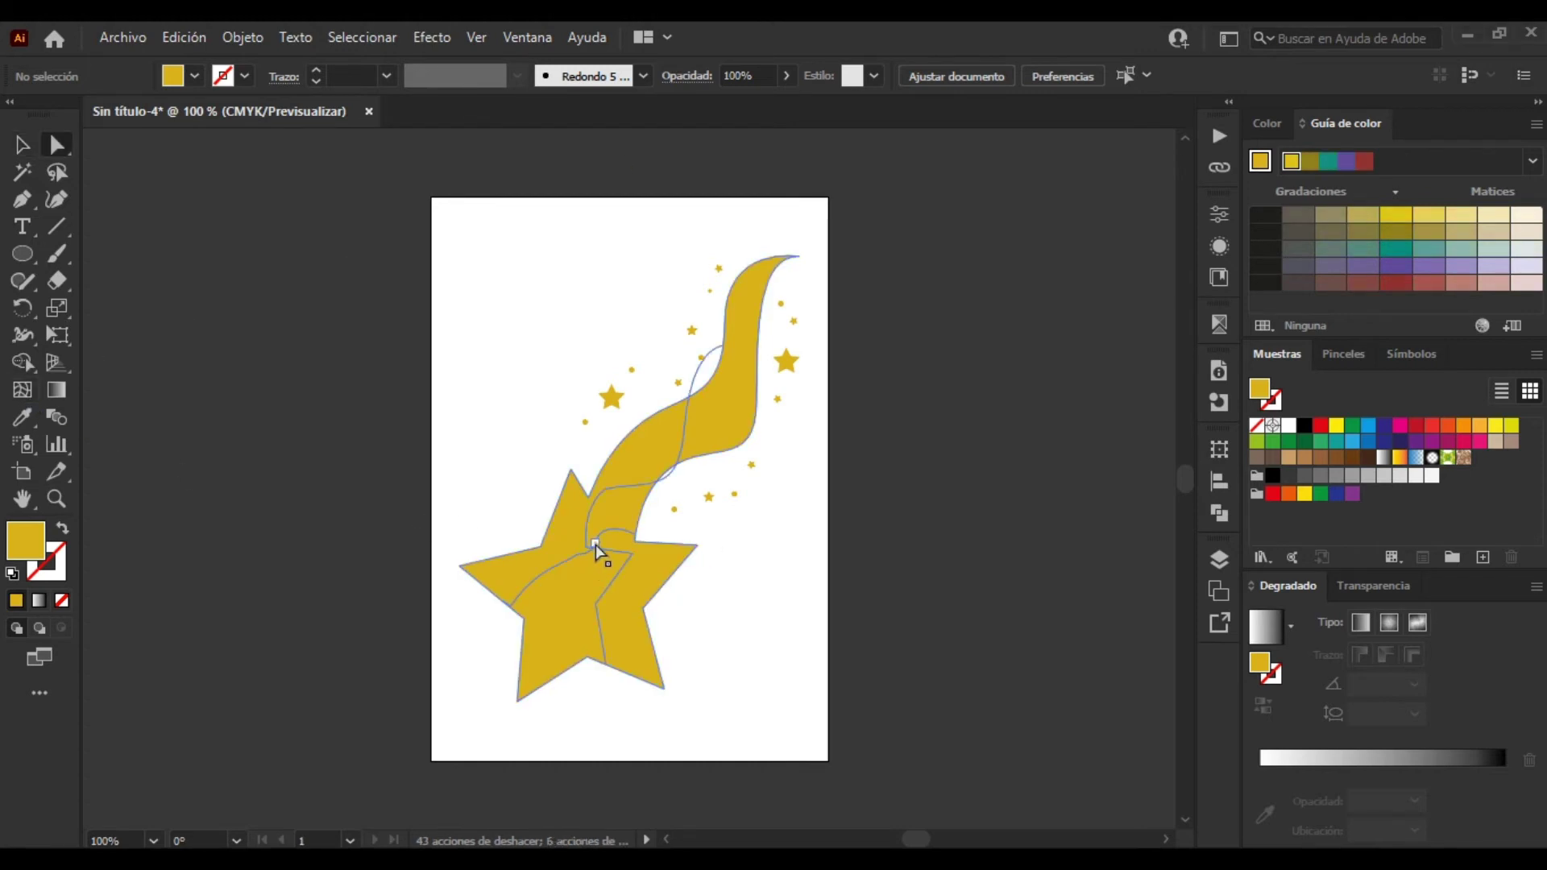
left_click(596, 546)
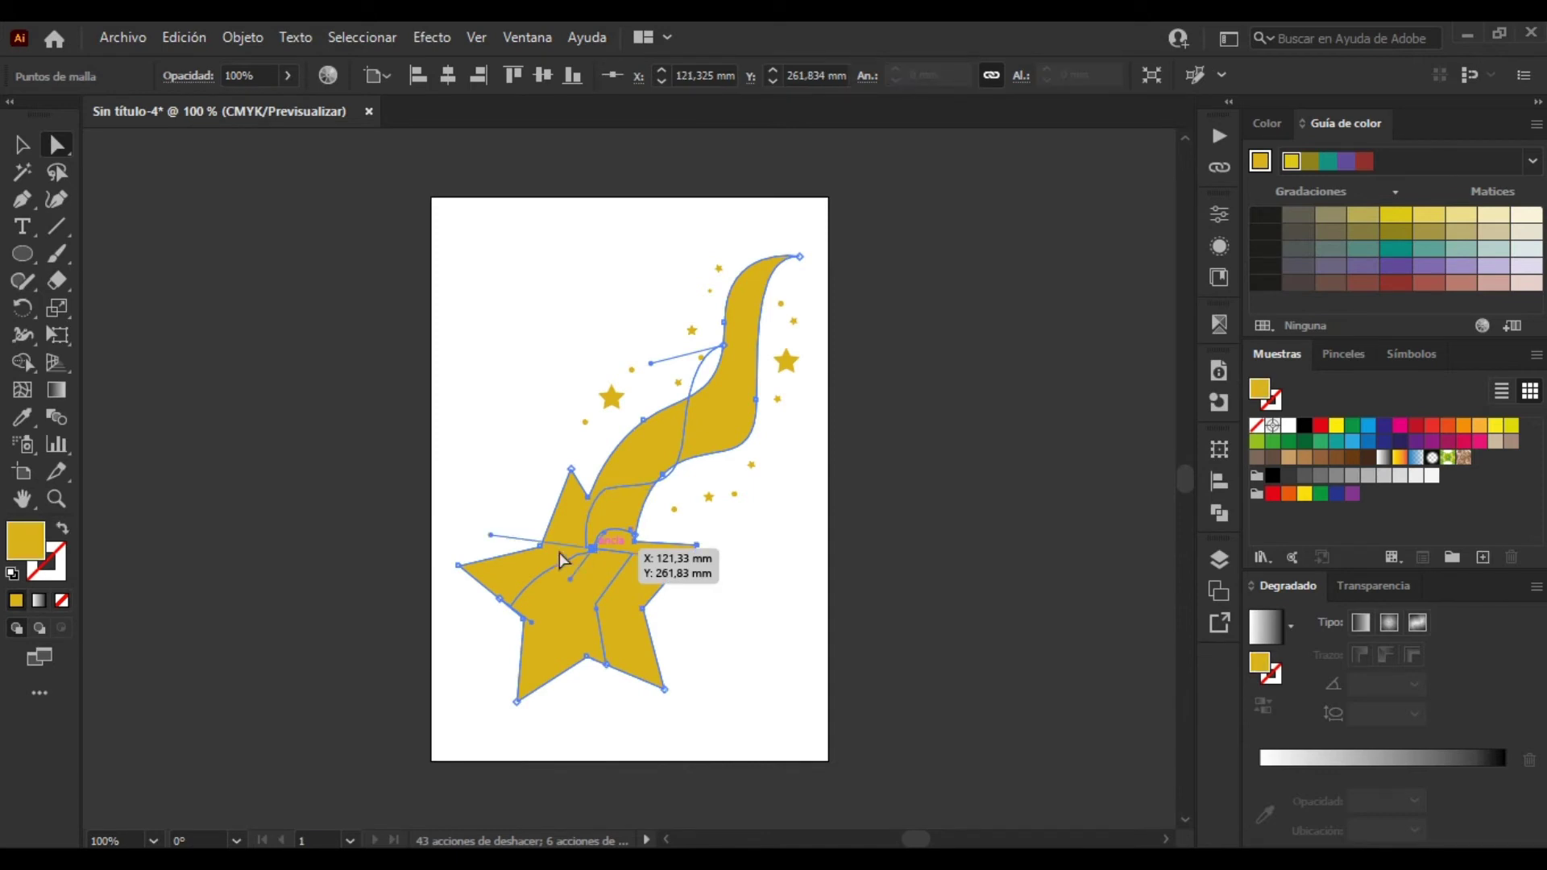
- Recolour the selected mesh point yellow with C 18%, M 14%, Y 94%, K 1%, and deselect the artwork
double_click(25, 540)
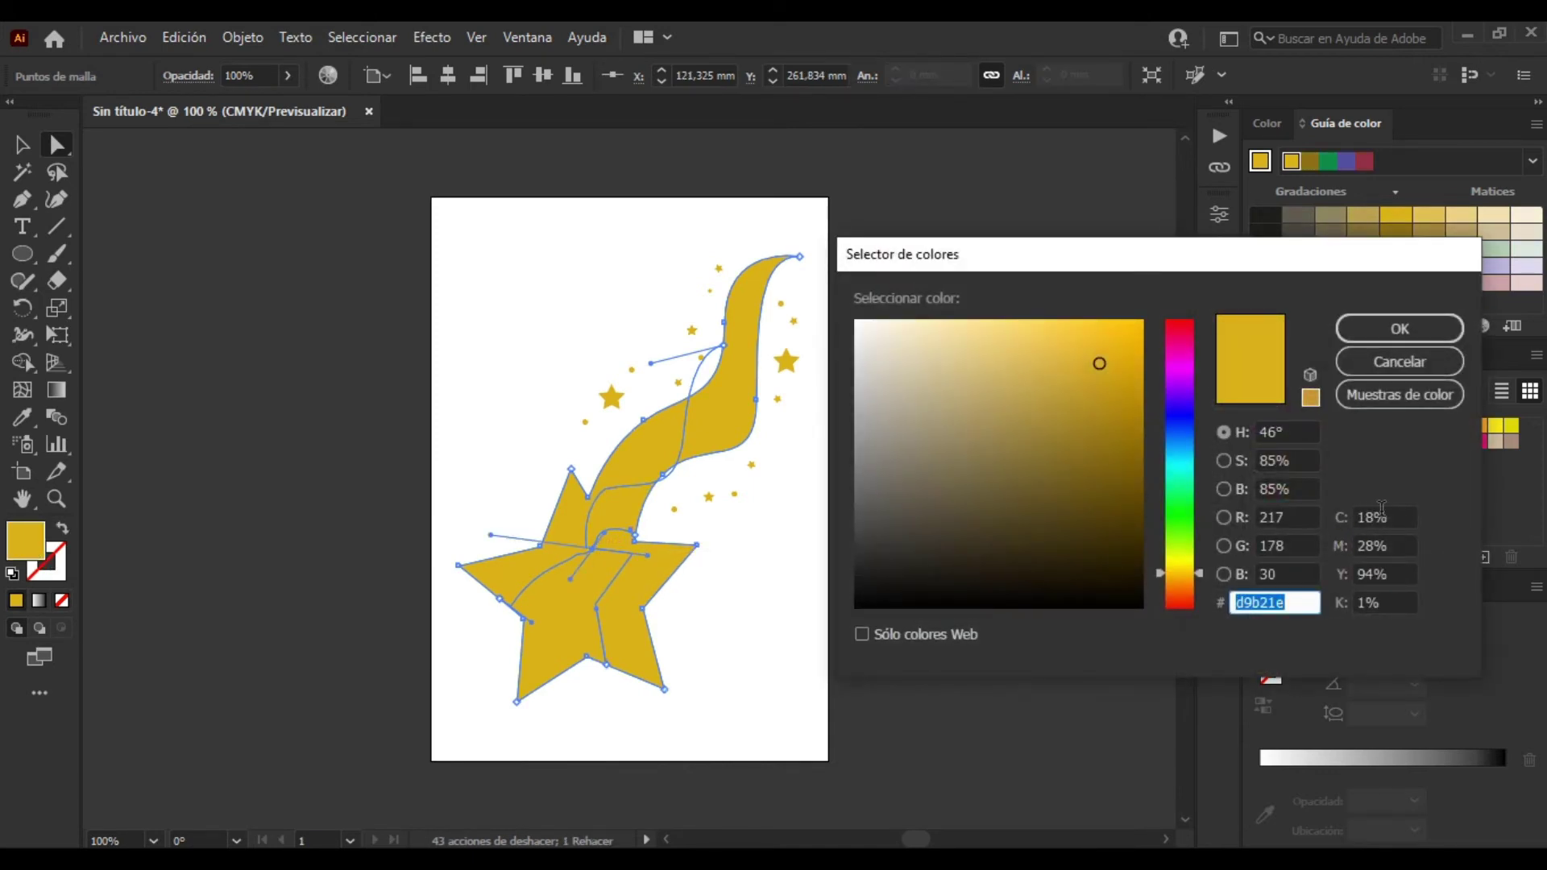
left_click(1403, 514)
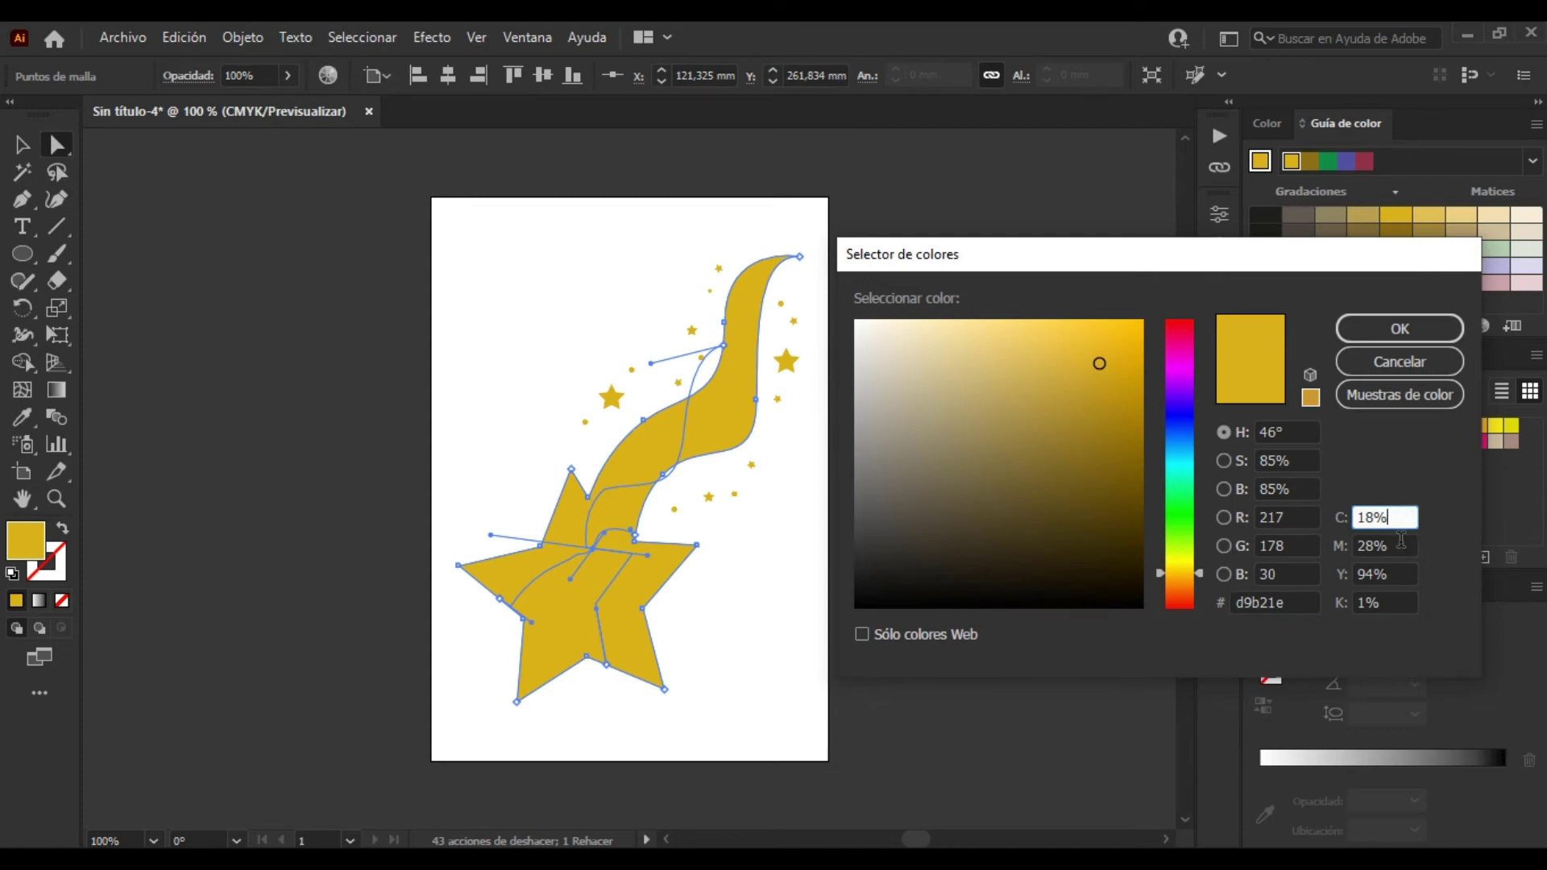
key("Tab")
type("14")
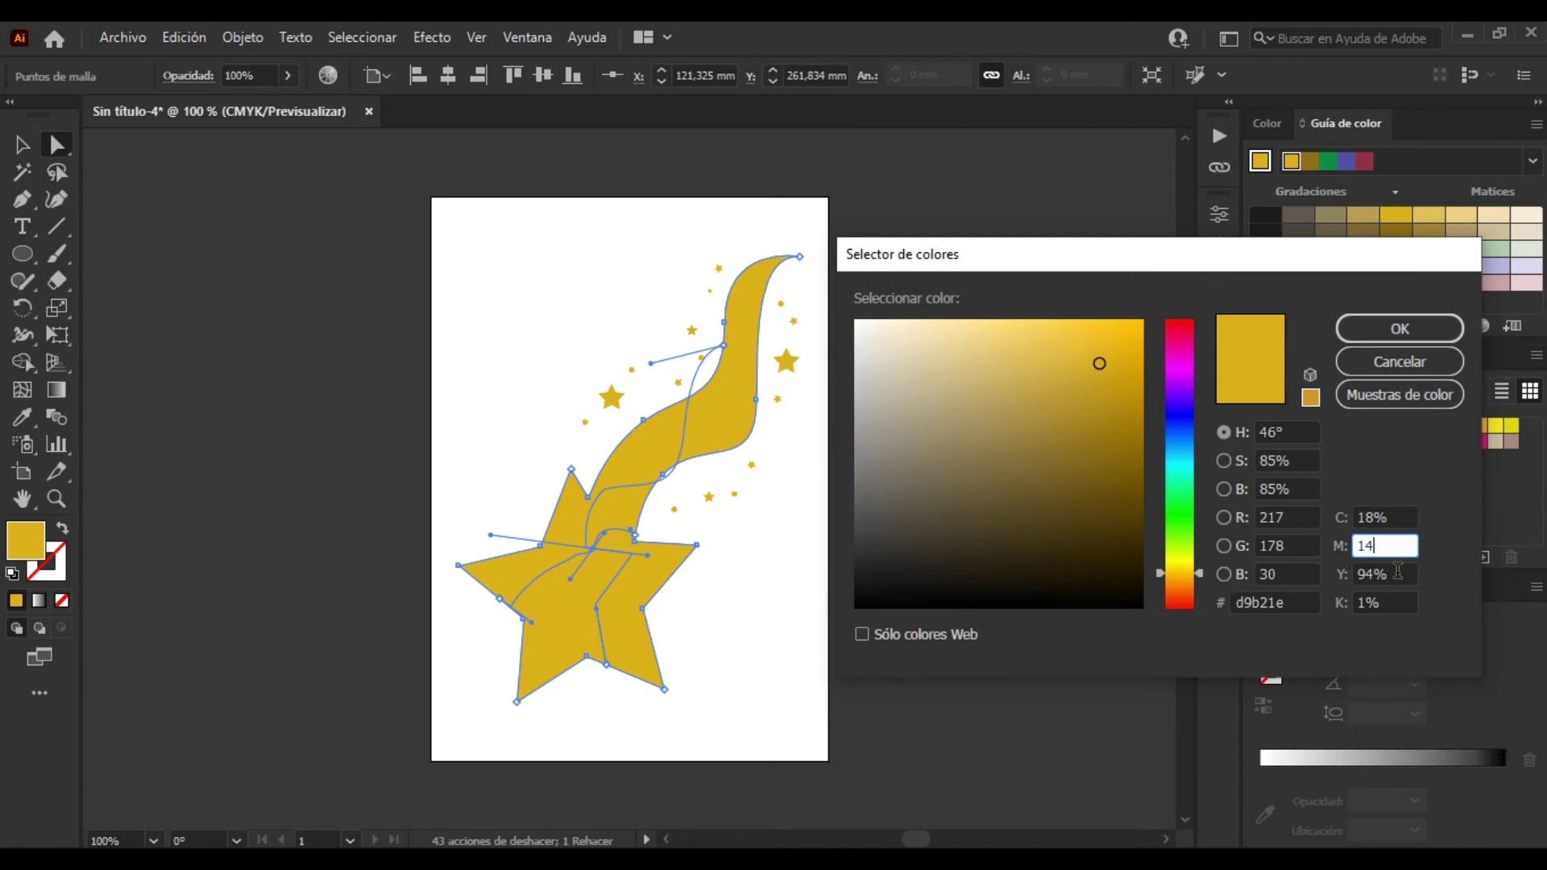
left_click(1398, 572)
double_click(1398, 572)
type("94")
left_click(1402, 520)
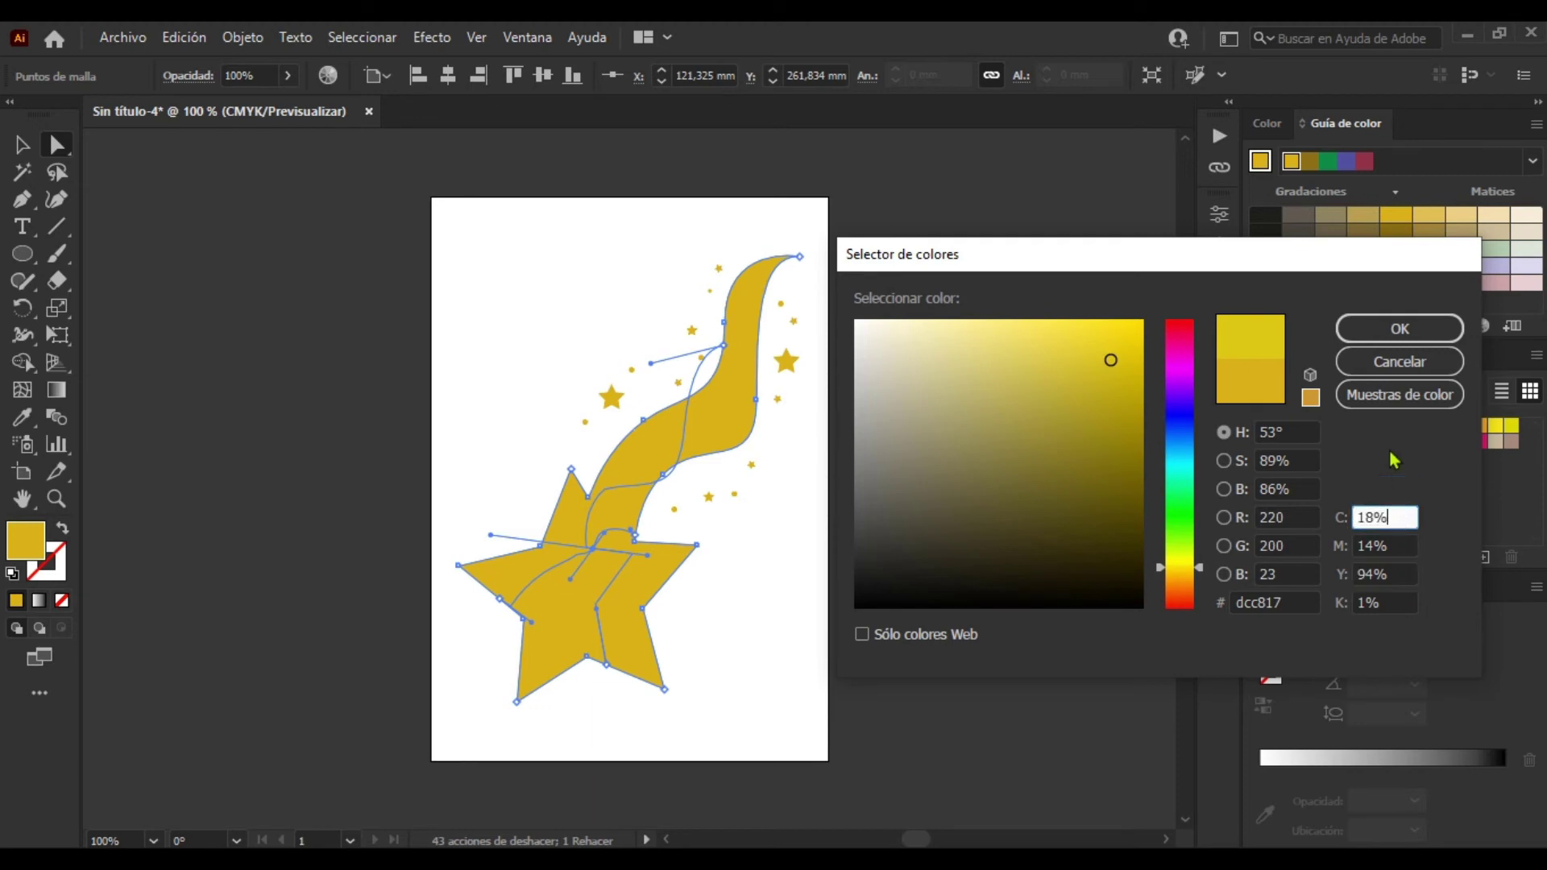
left_click(1380, 338)
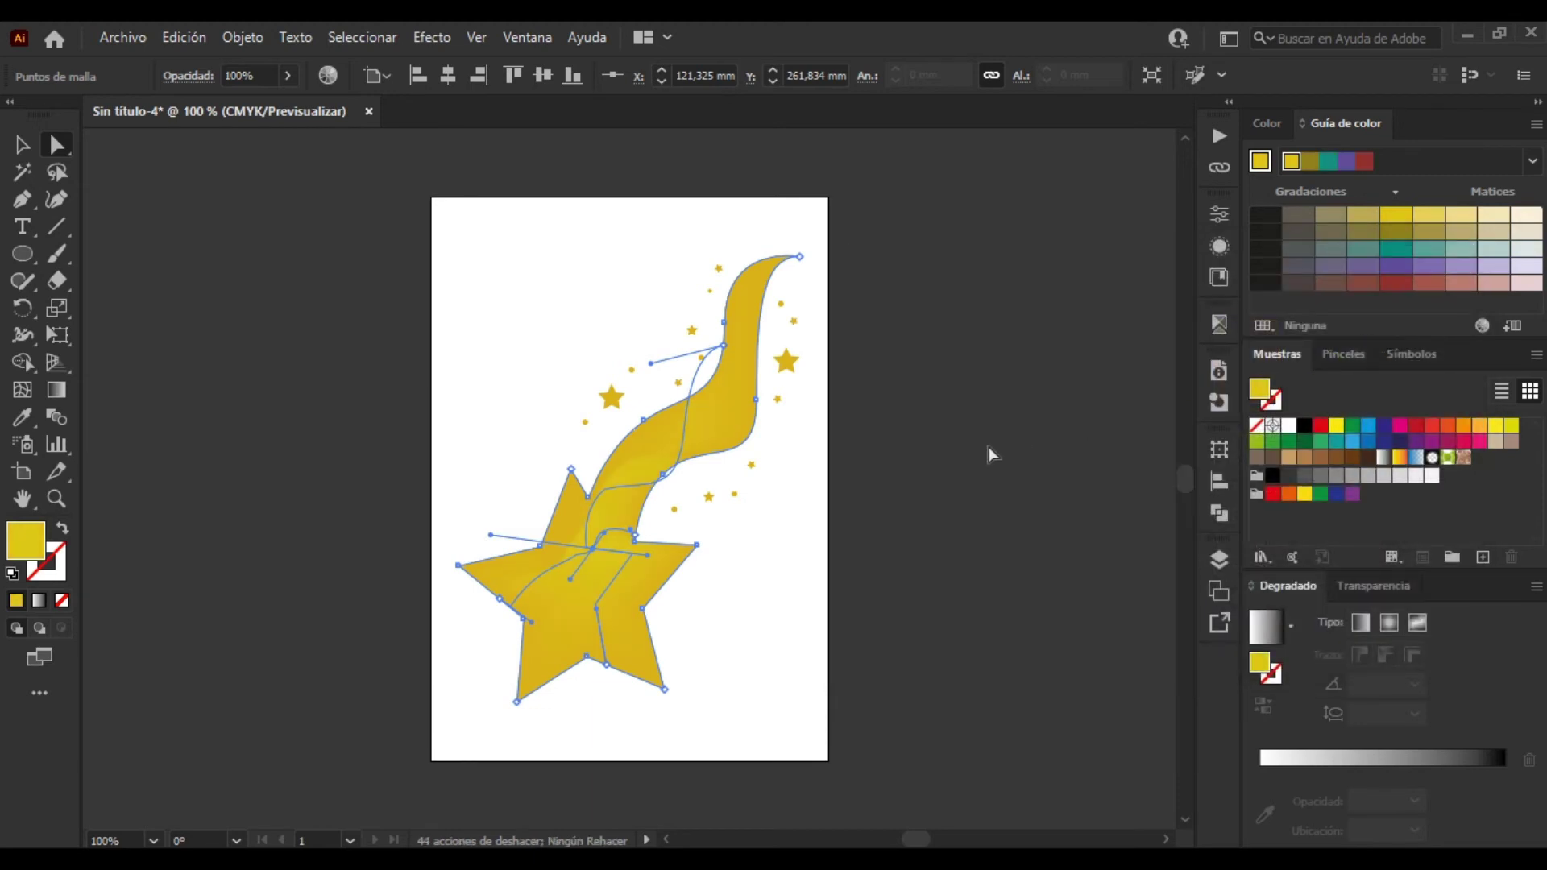
left_click(990, 453)
- Move the red Coca-Cola logo from beside the page onto the lower part of the big star
left_click_drag(988, 452, 953, 624)
left_click(316, 71)
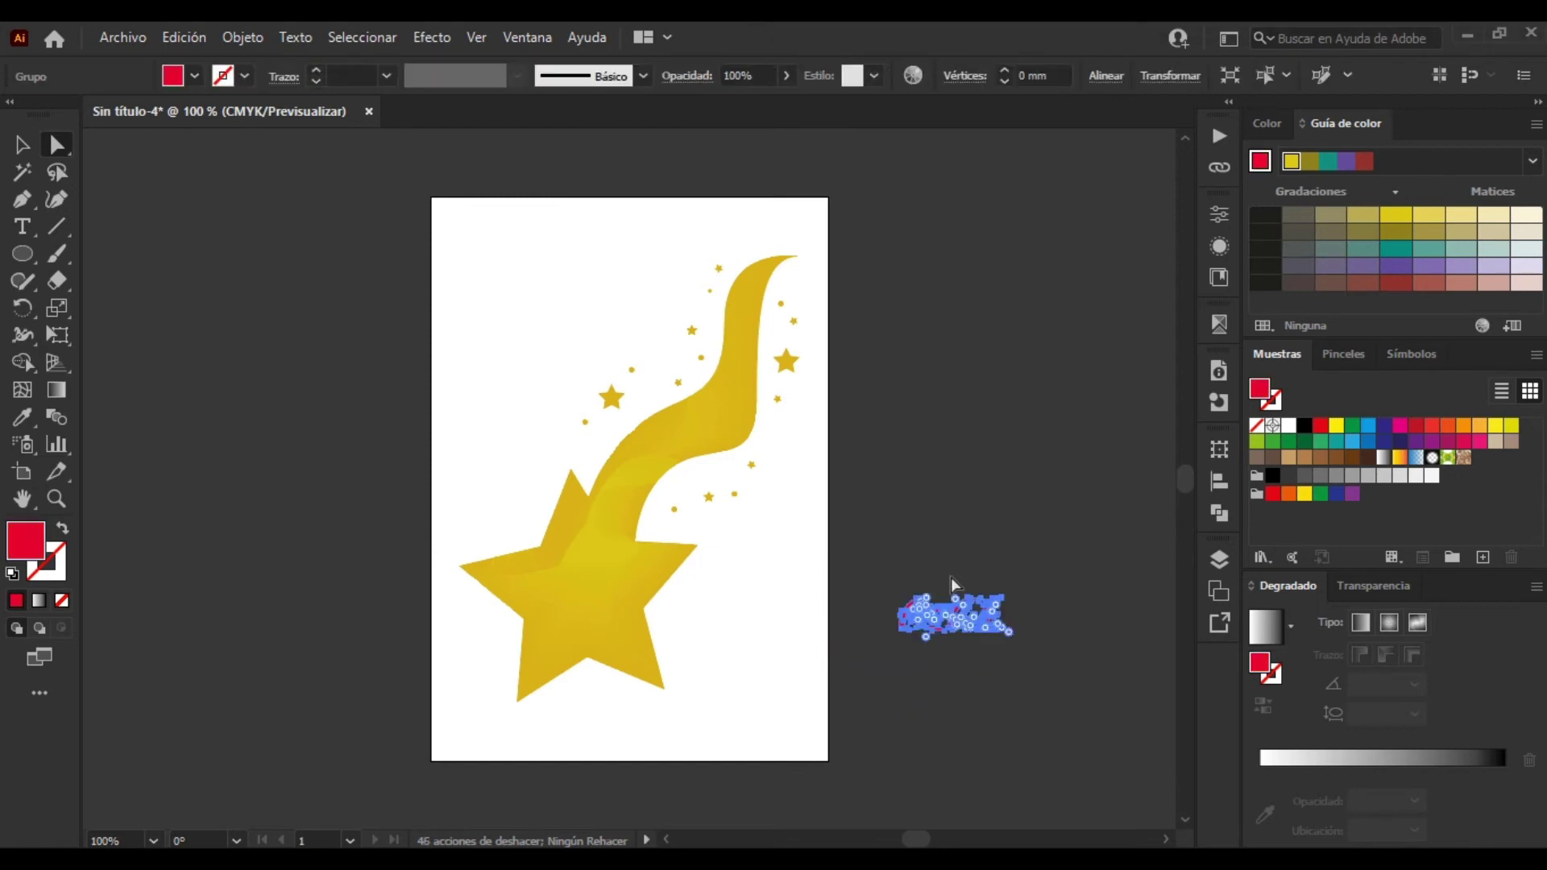
left_click(963, 561)
key("z")
left_click(927, 576)
key("v")
scroll(895, 577, "left", 4)
left_click_drag(1029, 541, 477, 563)
key("z")
left_click(499, 495)
left_click(499, 495)
key("v")
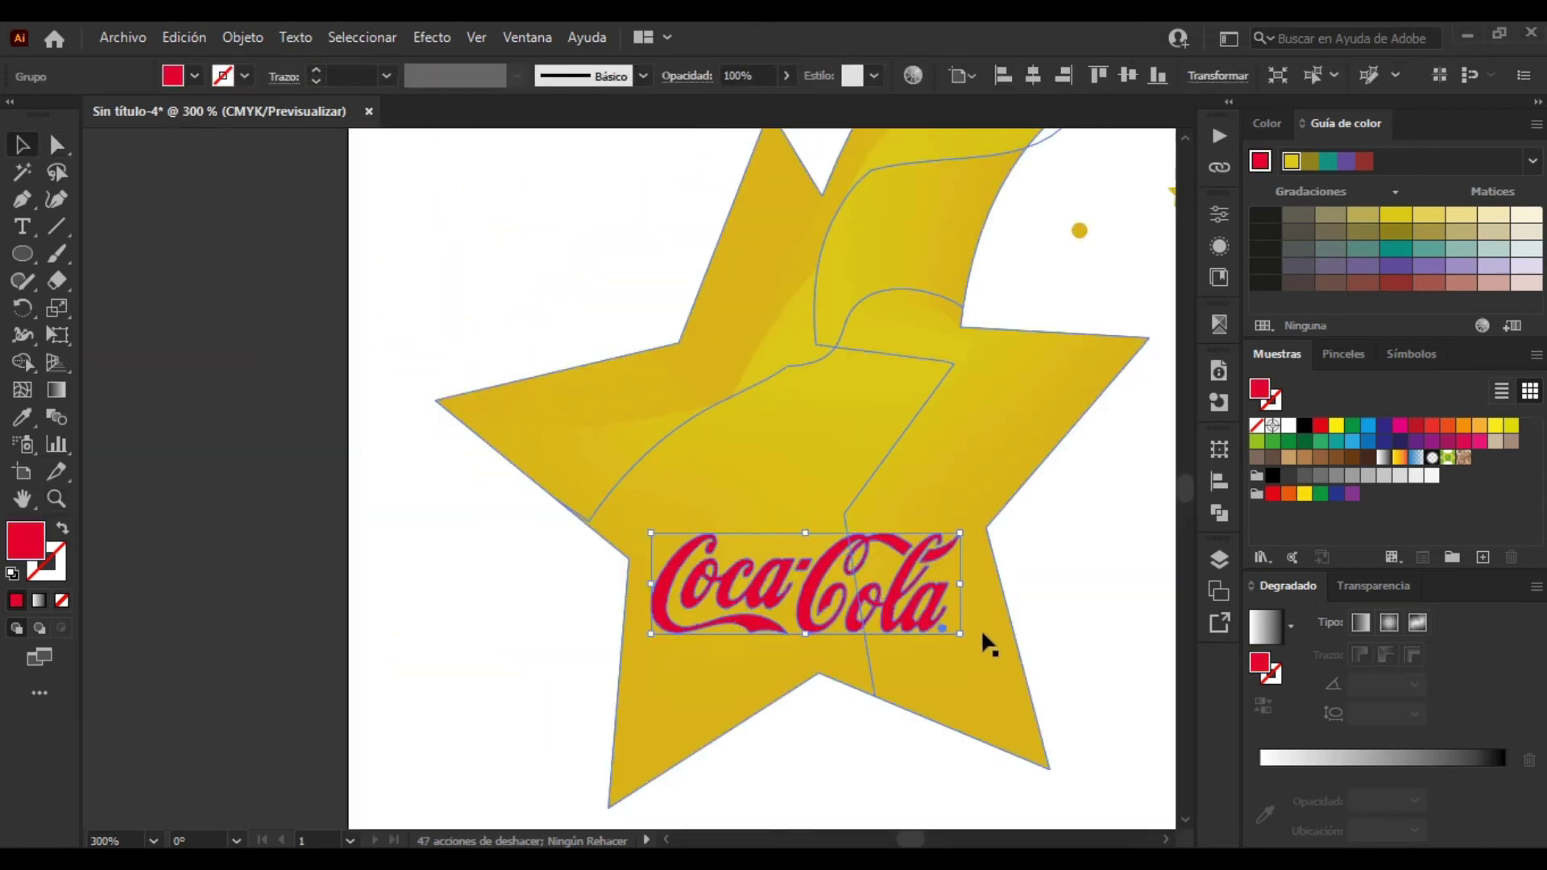
- Scale the Coca-Cola logo down and place it centrally above the notch between the star's lower points
left_click_drag(966, 623, 928, 622)
left_click_drag(799, 573, 822, 604)
left_click_drag(941, 649, 914, 642)
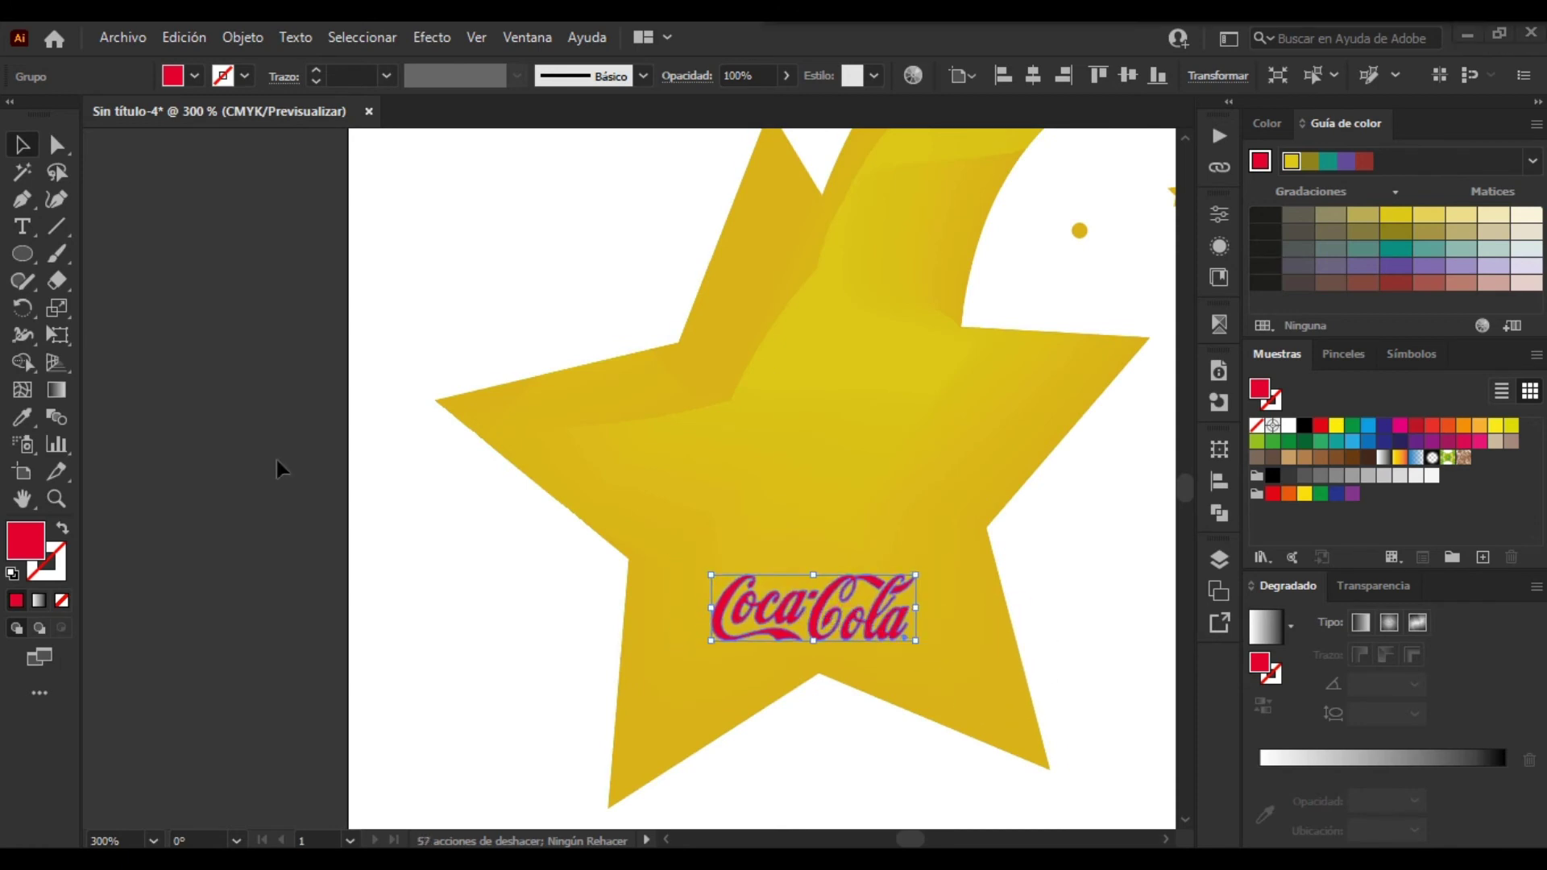
- Draw a small lens flare with the Flare tool at the upper-left corner of the Coca-Cola logo and deselect it
left_click(36, 264)
left_click_drag(36, 266, 113, 391)
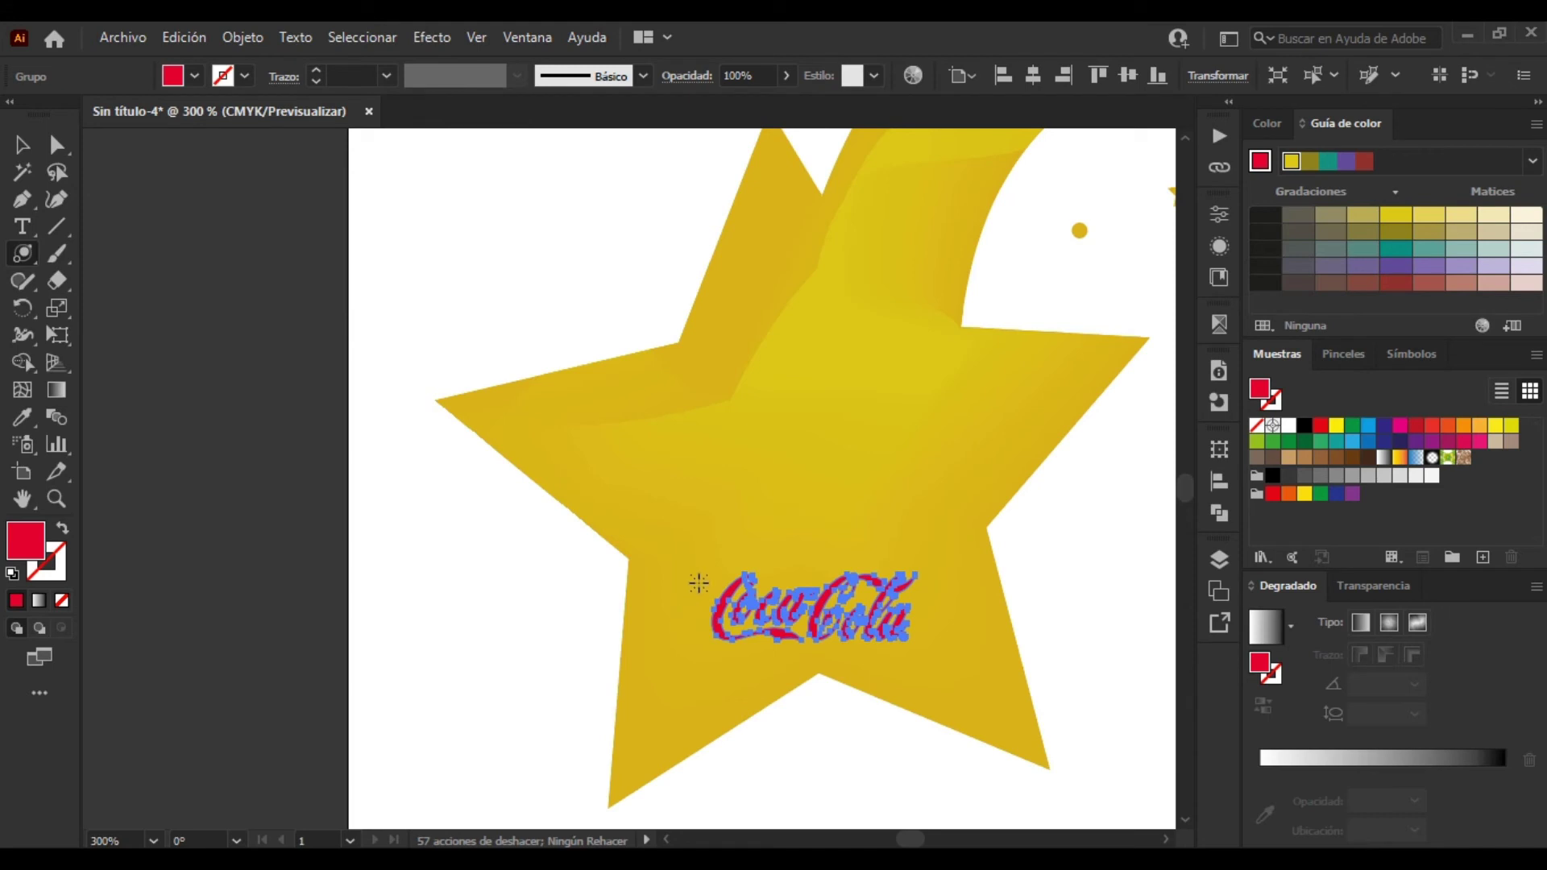
mouse_move(698, 585)
left_mouse_down()
mouse_move(674, 540)
mouse_move(721, 575)
left_mouse_up()
key("v")
left_click(476, 693)
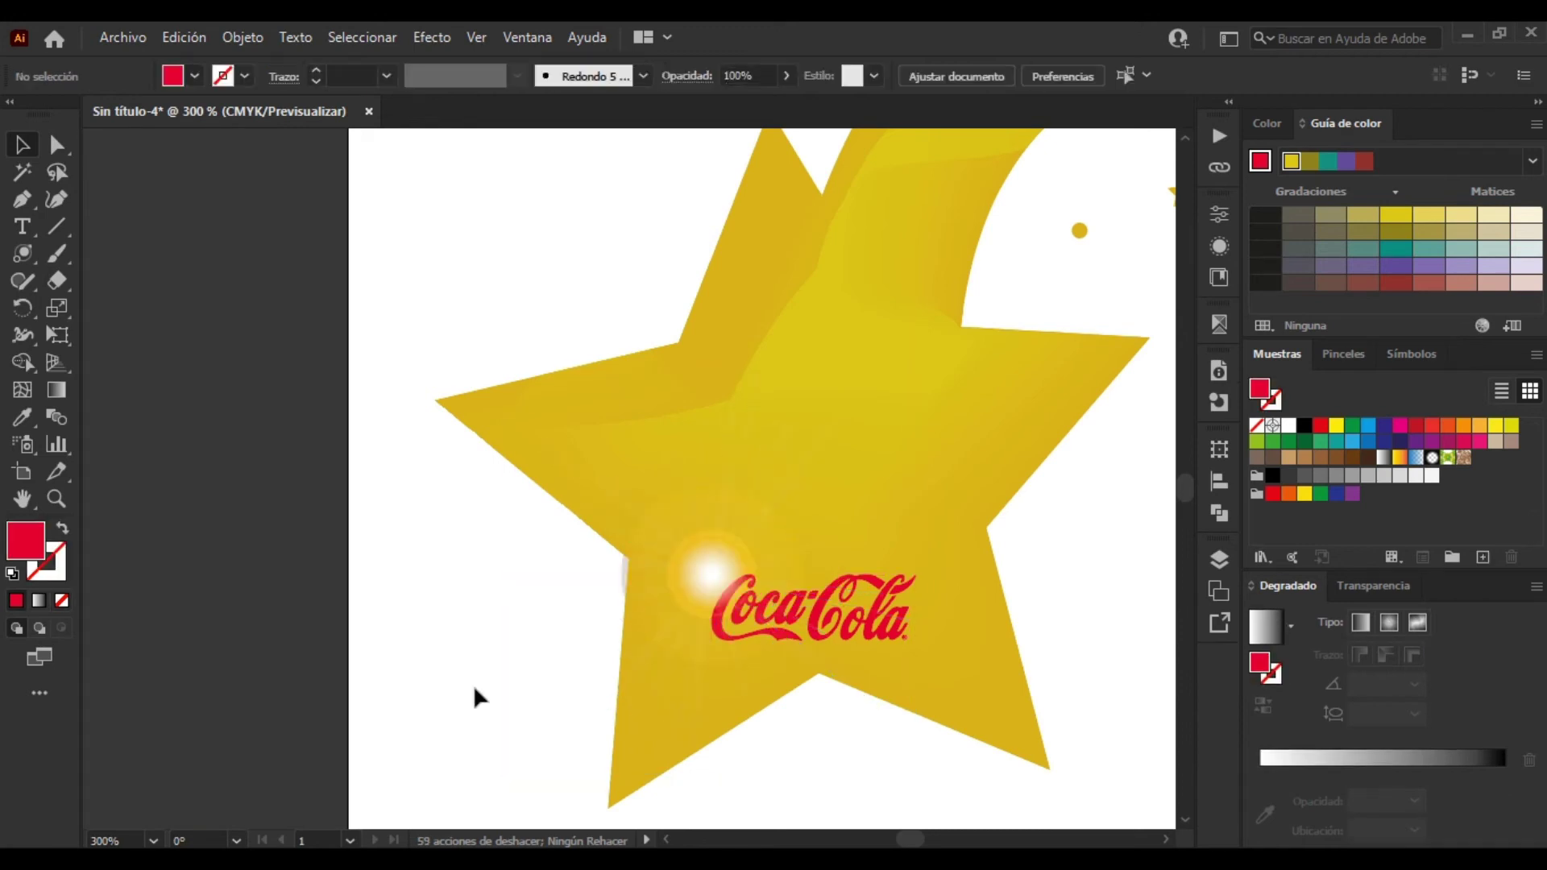
- Add an area text box over the upper part of the star reading "Haz tus sueños realidad en esta Navidad"
key("t")
left_click(628, 305)
key("ctrl+z")
mouse_move(619, 300)
left_mouse_down()
mouse_move(927, 497)
mouse_move(985, 491)
mouse_move(984, 461)
left_mouse_up()
type("Haz tus sueños realidad en esta Navidad")
key("Escape")
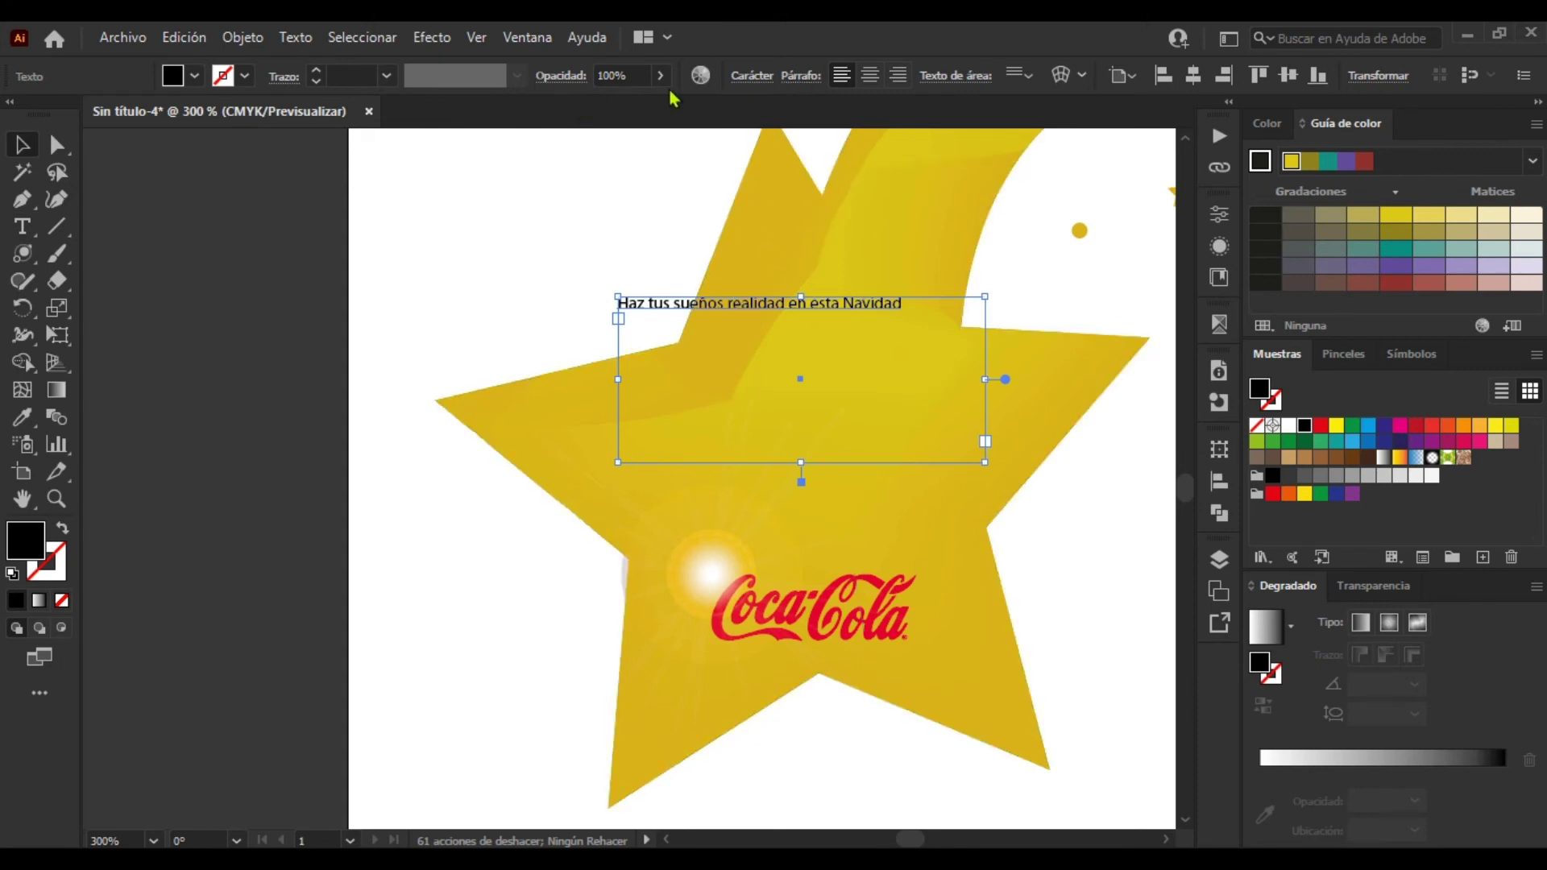
- Format the slogan in the Loki Cola font, enlarged to fill two centred lines, with a white fill
left_click(752, 76)
type("loki")
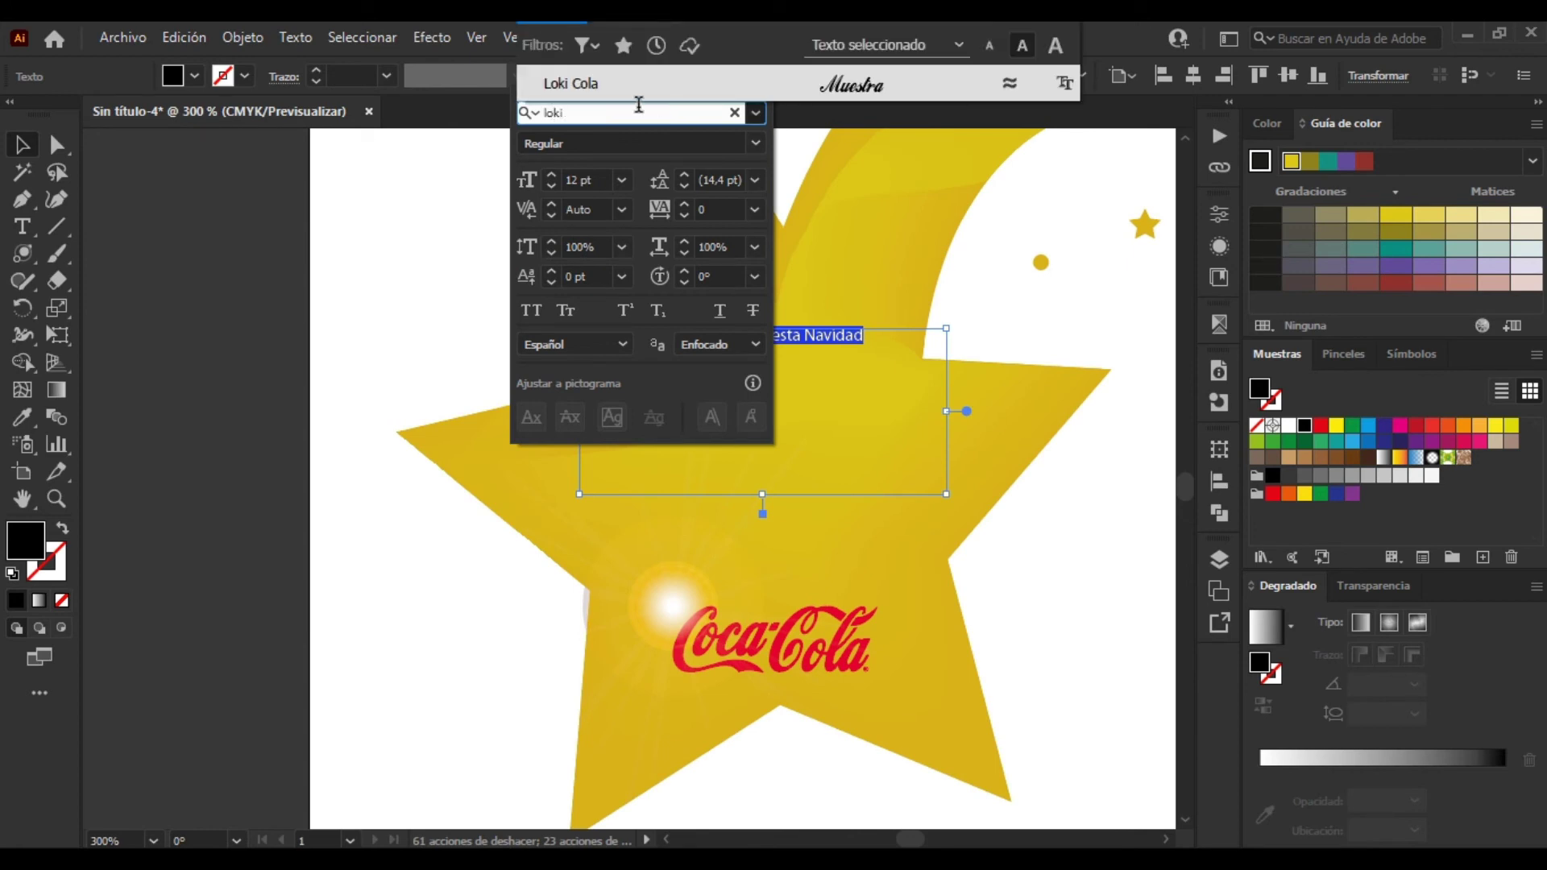
key("Return")
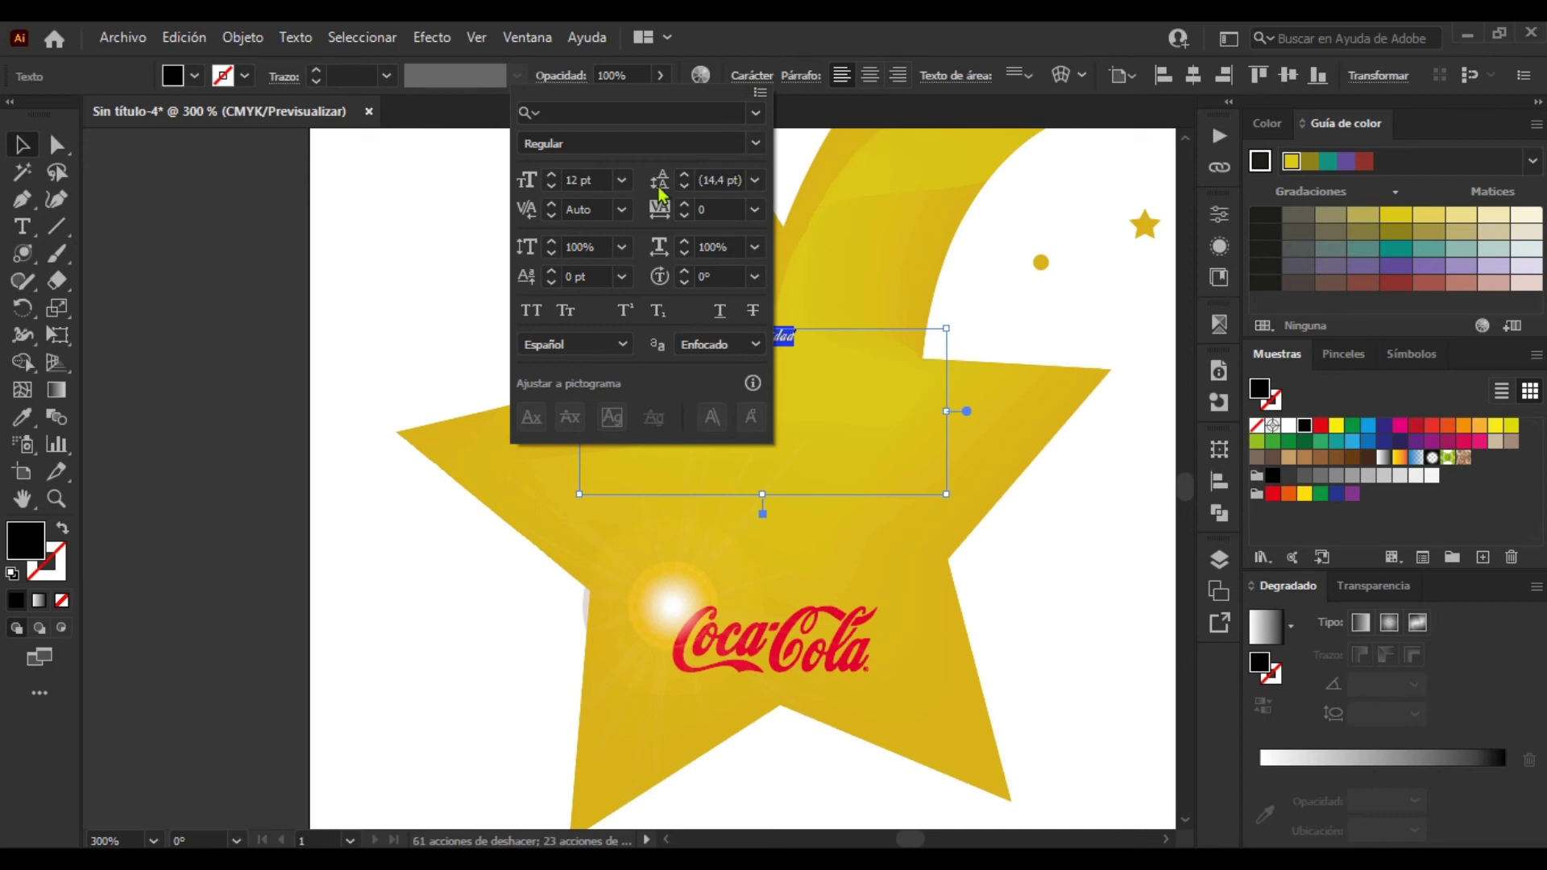
left_click(553, 176)
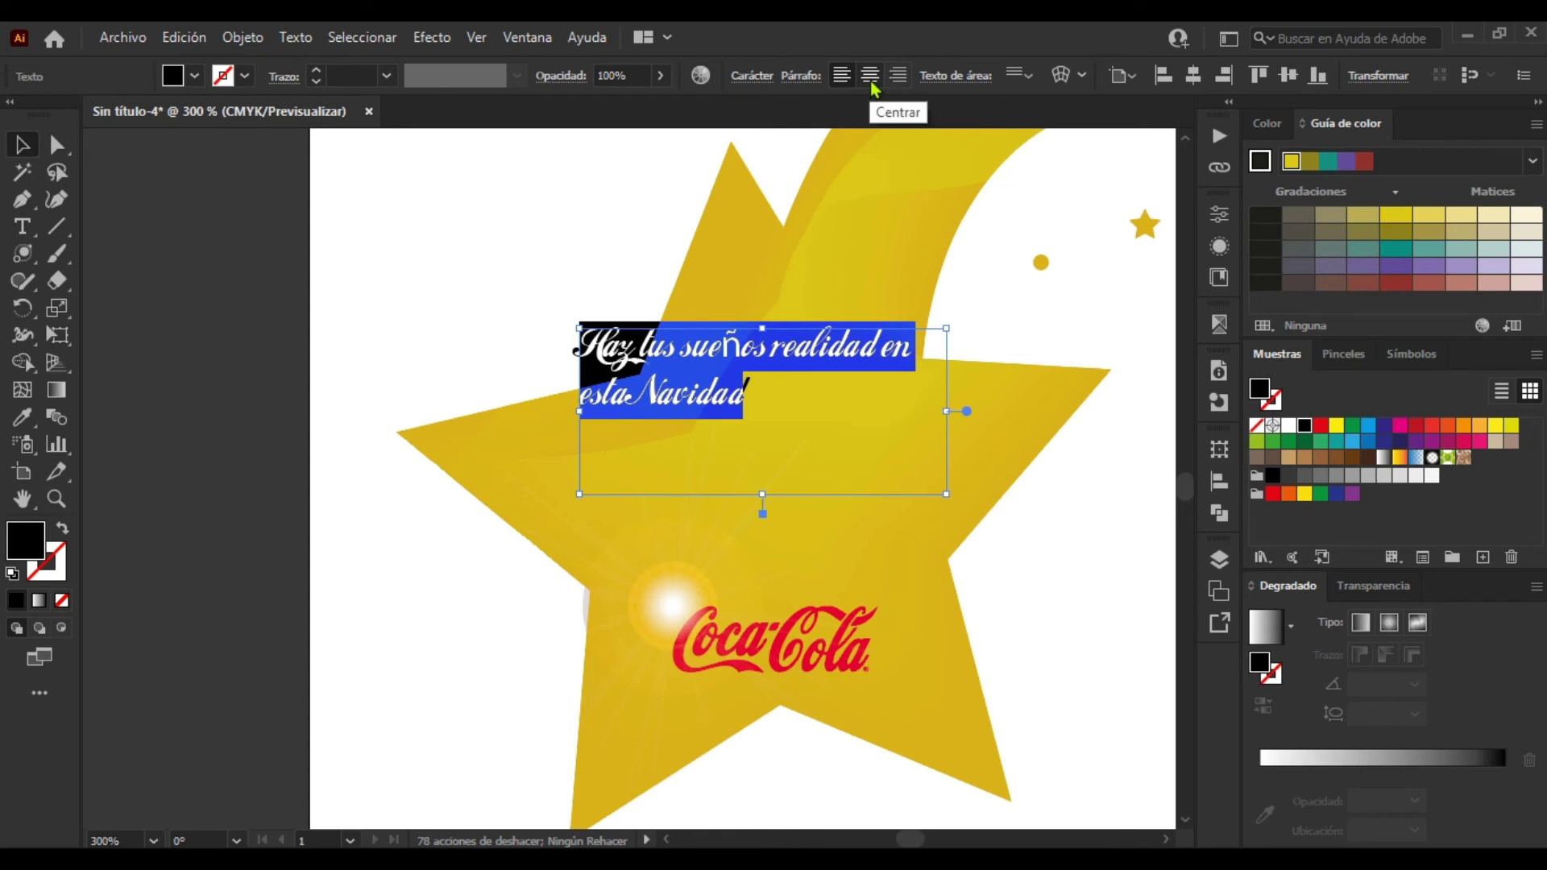
left_click(870, 75)
left_click(1287, 424)
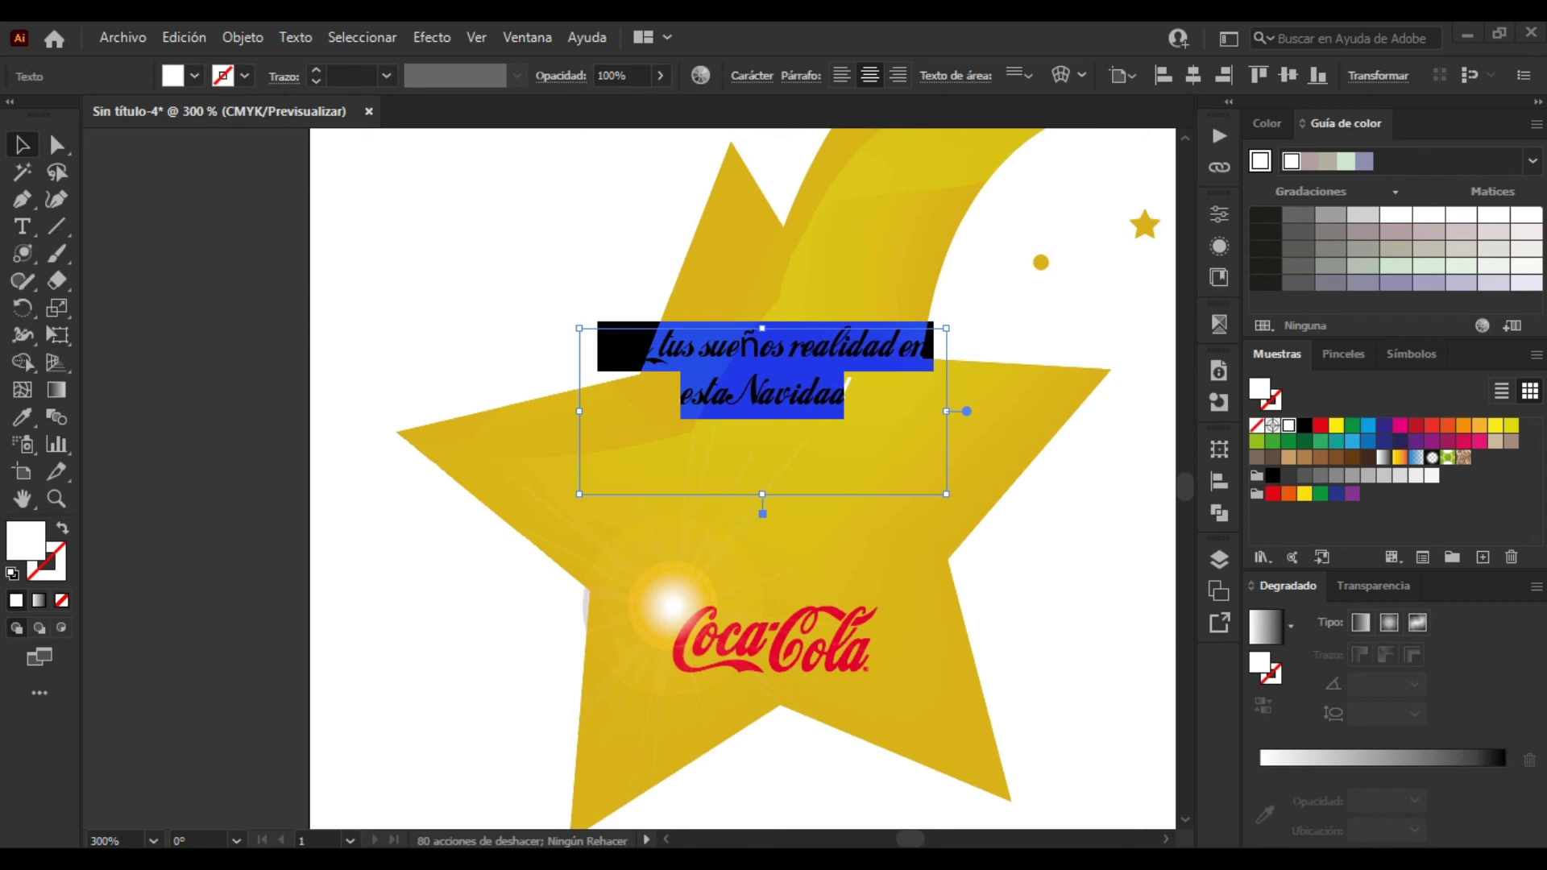
- Move the slogan down to the middle of the star, just above the Coca-Cola logo, and deselect it
left_click(435, 302)
left_click_drag(750, 387, 747, 524)
left_click(991, 559)
left_click(756, 463, "ctrl+alt")
left_click(755, 463, "ctrl+alt")
left_click(604, 463, "ctrl+alt")
left_click(604, 463, "ctrl")
left_click(605, 463, "ctrl+alt")
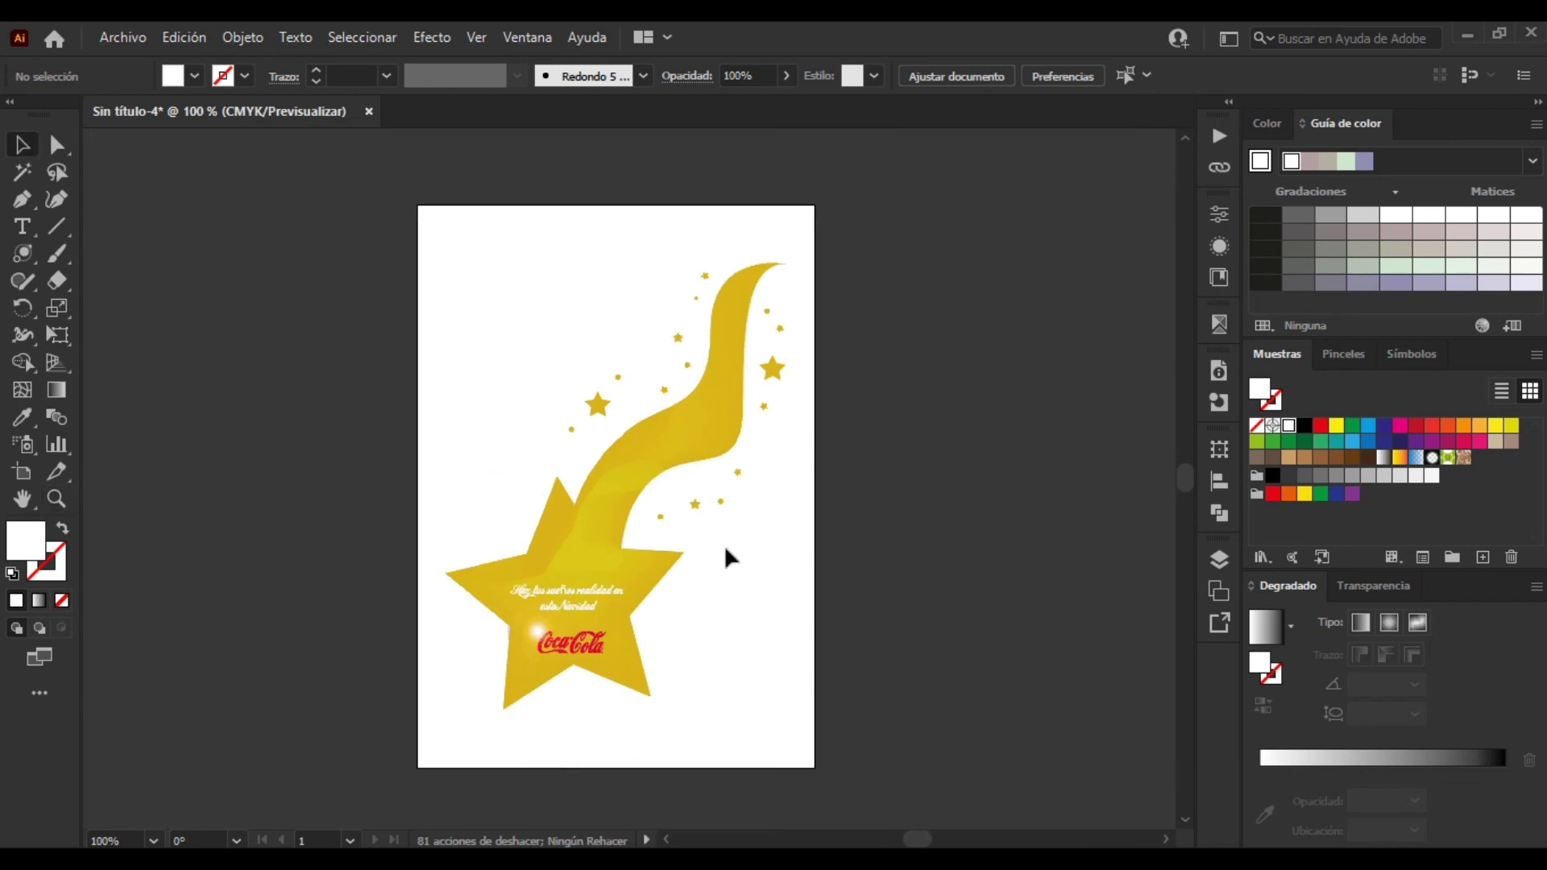
- Start a Pen tool outline drawn behind the artwork, offset from the star's left point and rising past its upper point
key("p")
left_click(424, 563)
key("ctrl+z")
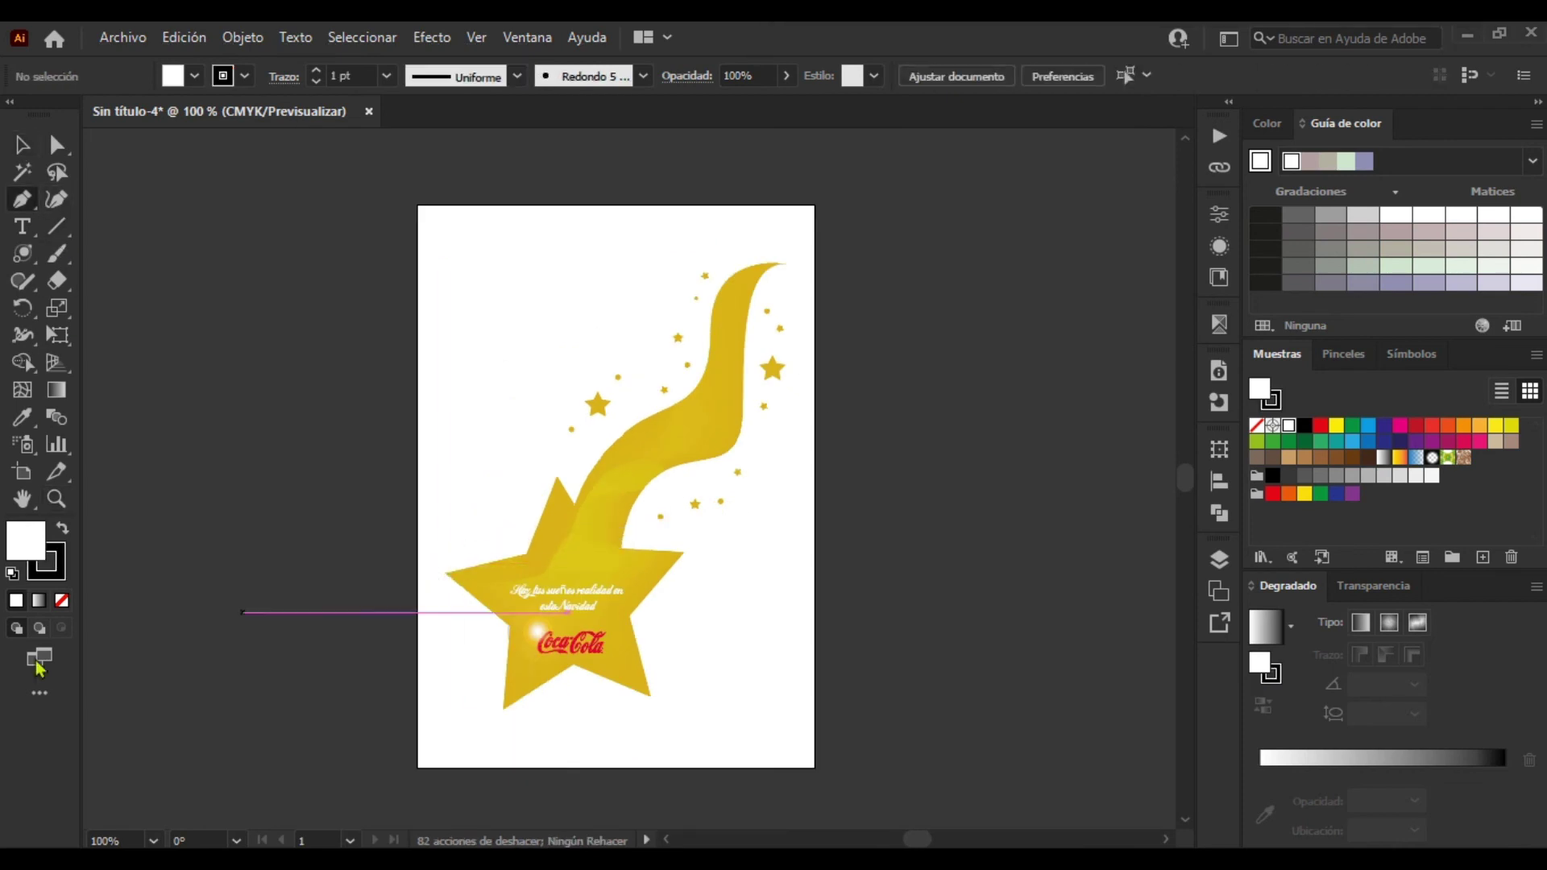
left_click(428, 565)
left_click(516, 536)
left_click(549, 447)
left_click(571, 403)
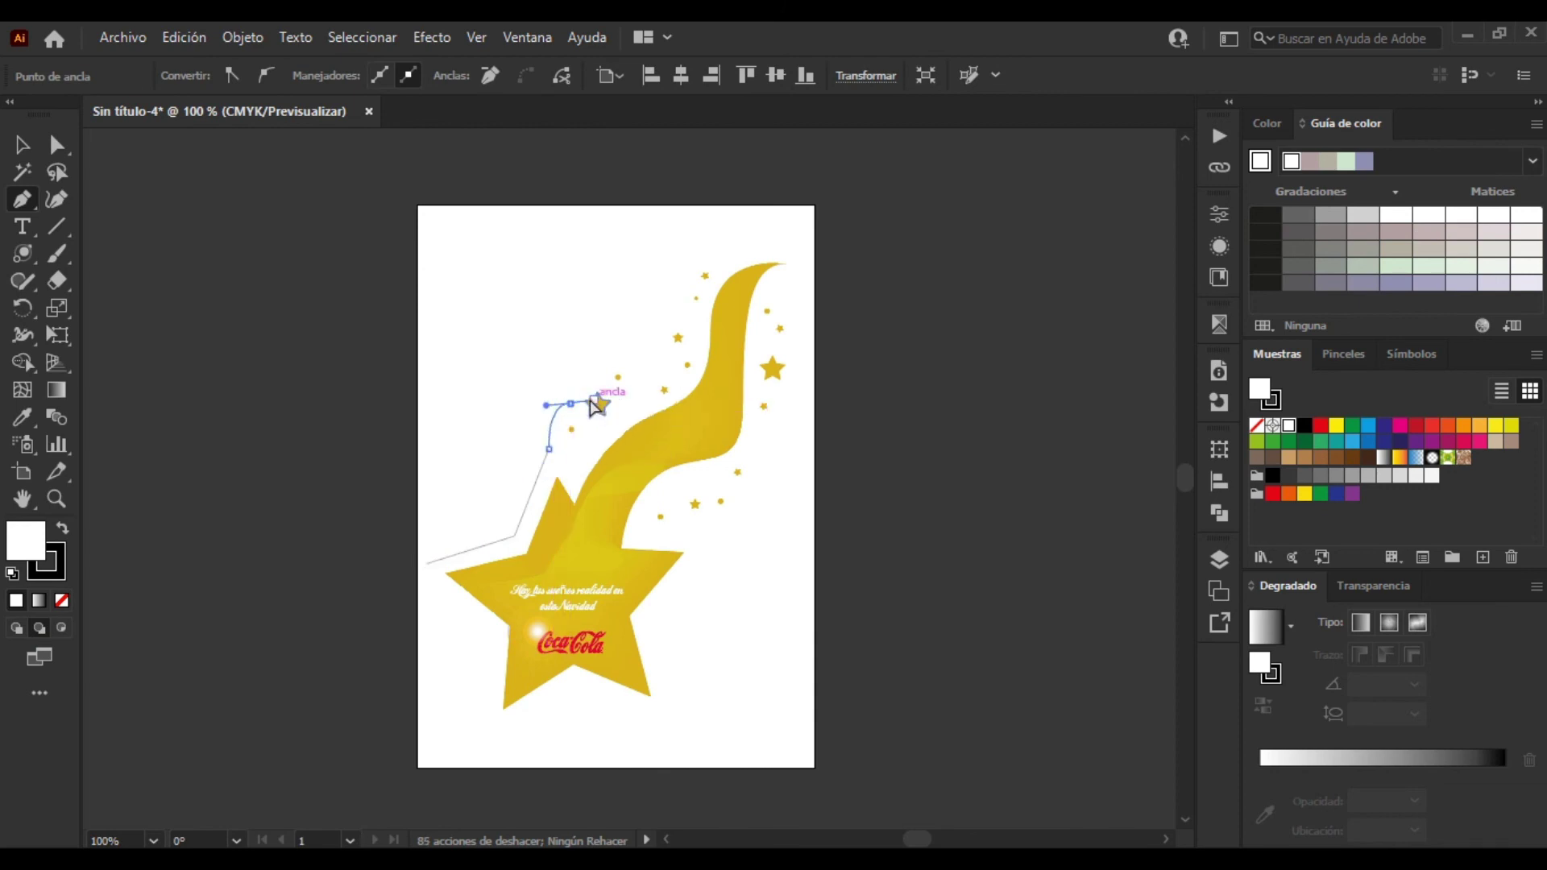
left_click(589, 379)
left_click(619, 354)
key("ctrl+z")
key("ctrl+z")
key("ctrl+z")
key("ctrl+z")
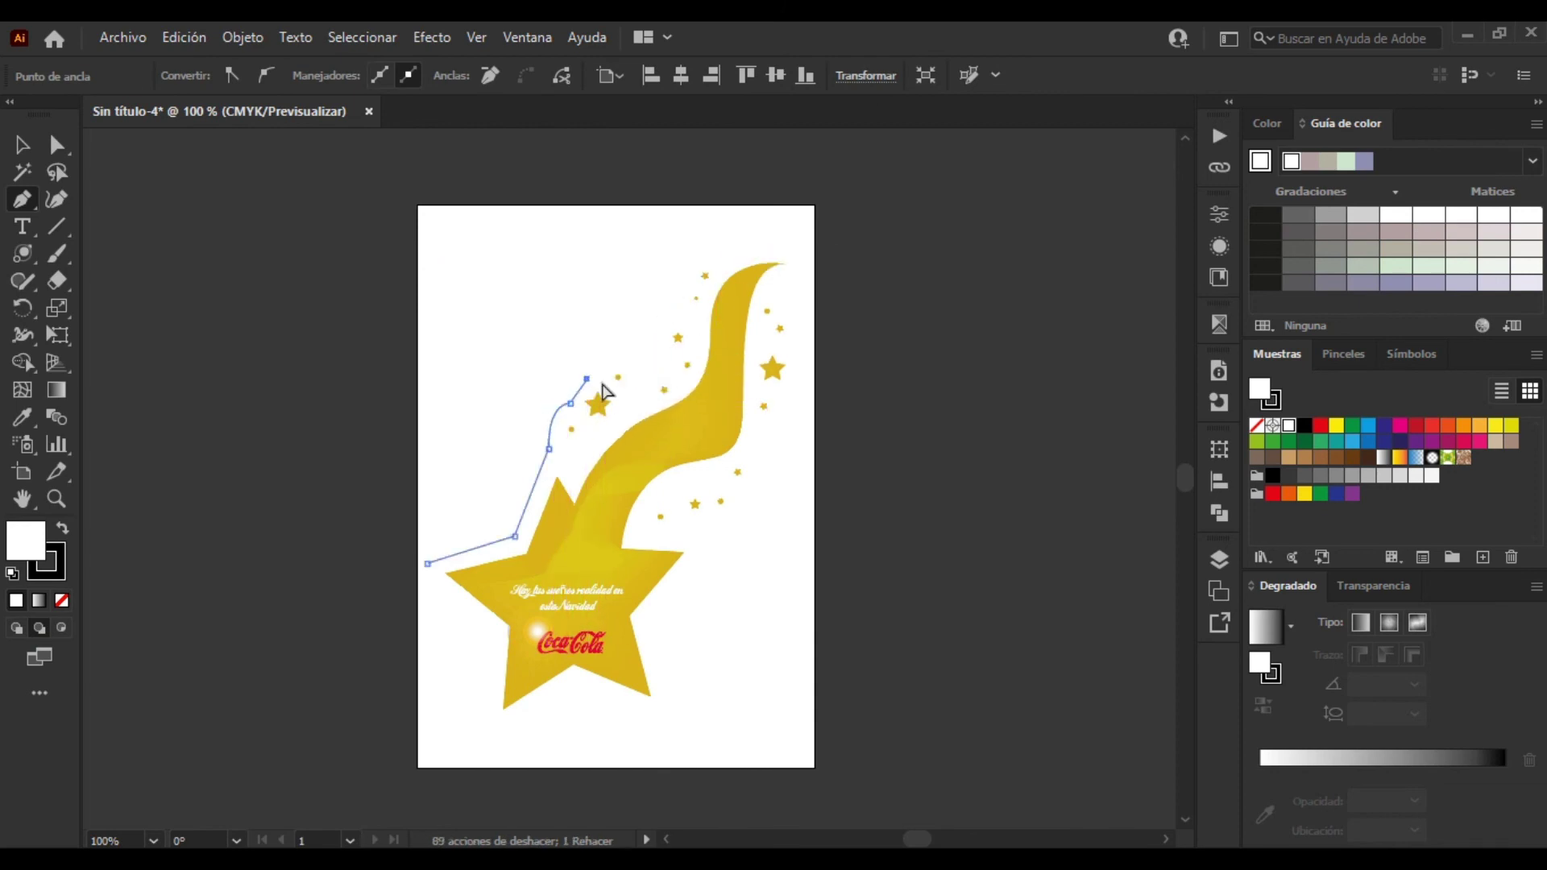
- Continue the outline in smooth curves around the small stars and the tail's tip, then down the page's right edge
left_click_drag(639, 348, 730, 340)
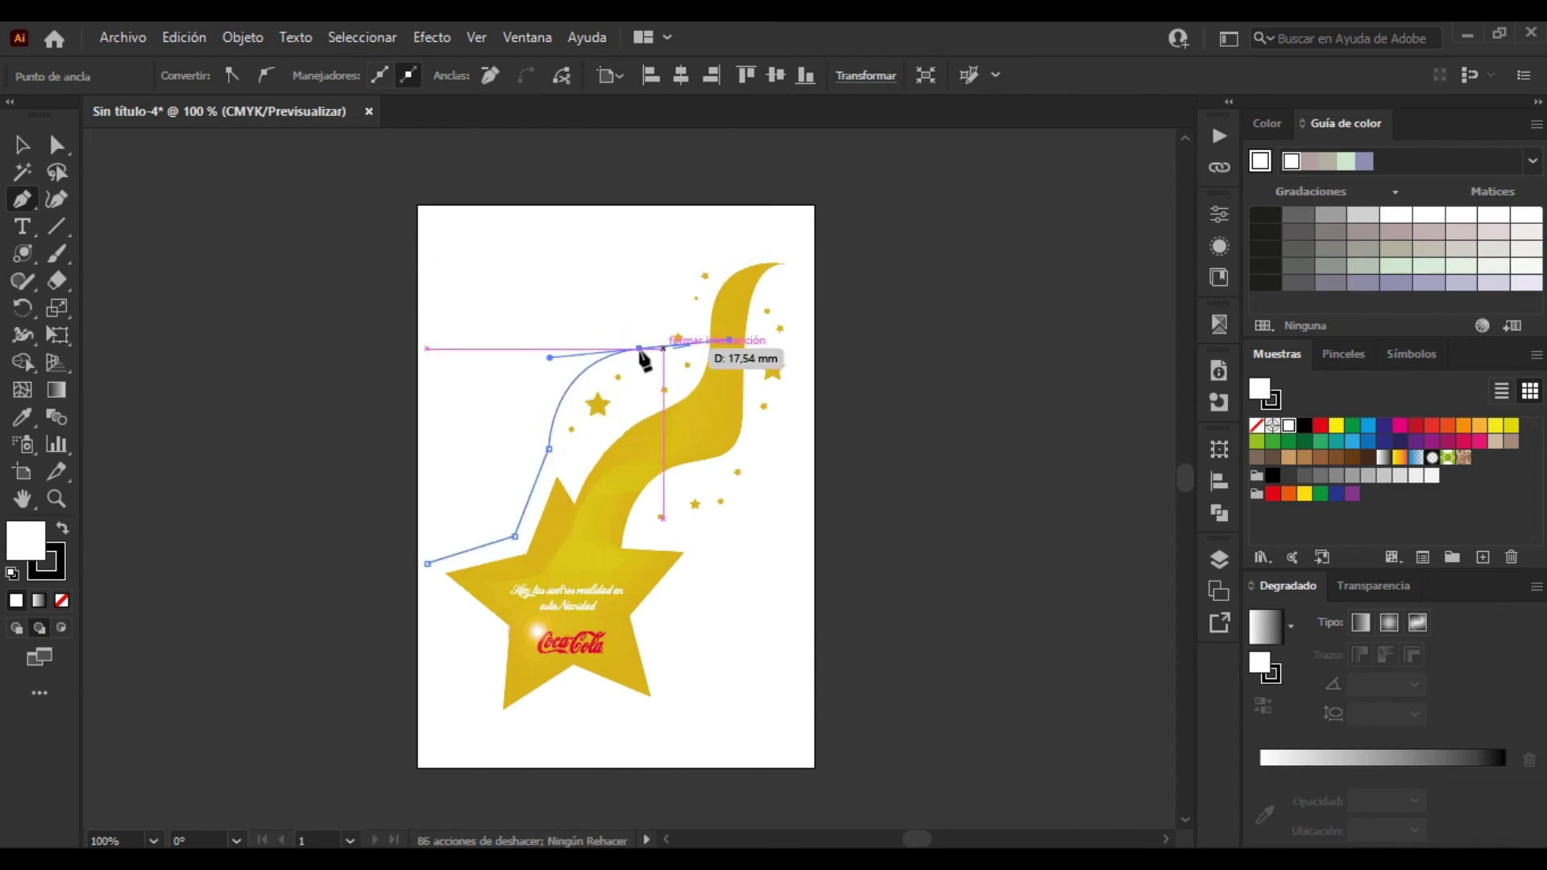
left_click_drag(816, 245, 991, 293)
left_click(815, 246)
left_click(814, 421)
- Trace the outline back below the tail and around the star's right and lower points, closing it at the left point
left_click_drag(718, 549, 649, 611)
left_click(718, 548)
left_click(665, 613)
left_click(695, 732)
left_click(582, 700)
left_click(484, 761)
left_click(490, 638)
left_click(428, 563)
- Adjust the outline's anchor at the star's left point slightly outward and deselect the outline
left_click_drag(427, 564, 421, 566)
left_click(485, 761)
left_click(518, 753)
key("v")
left_click(560, 708)
left_click(786, 633)
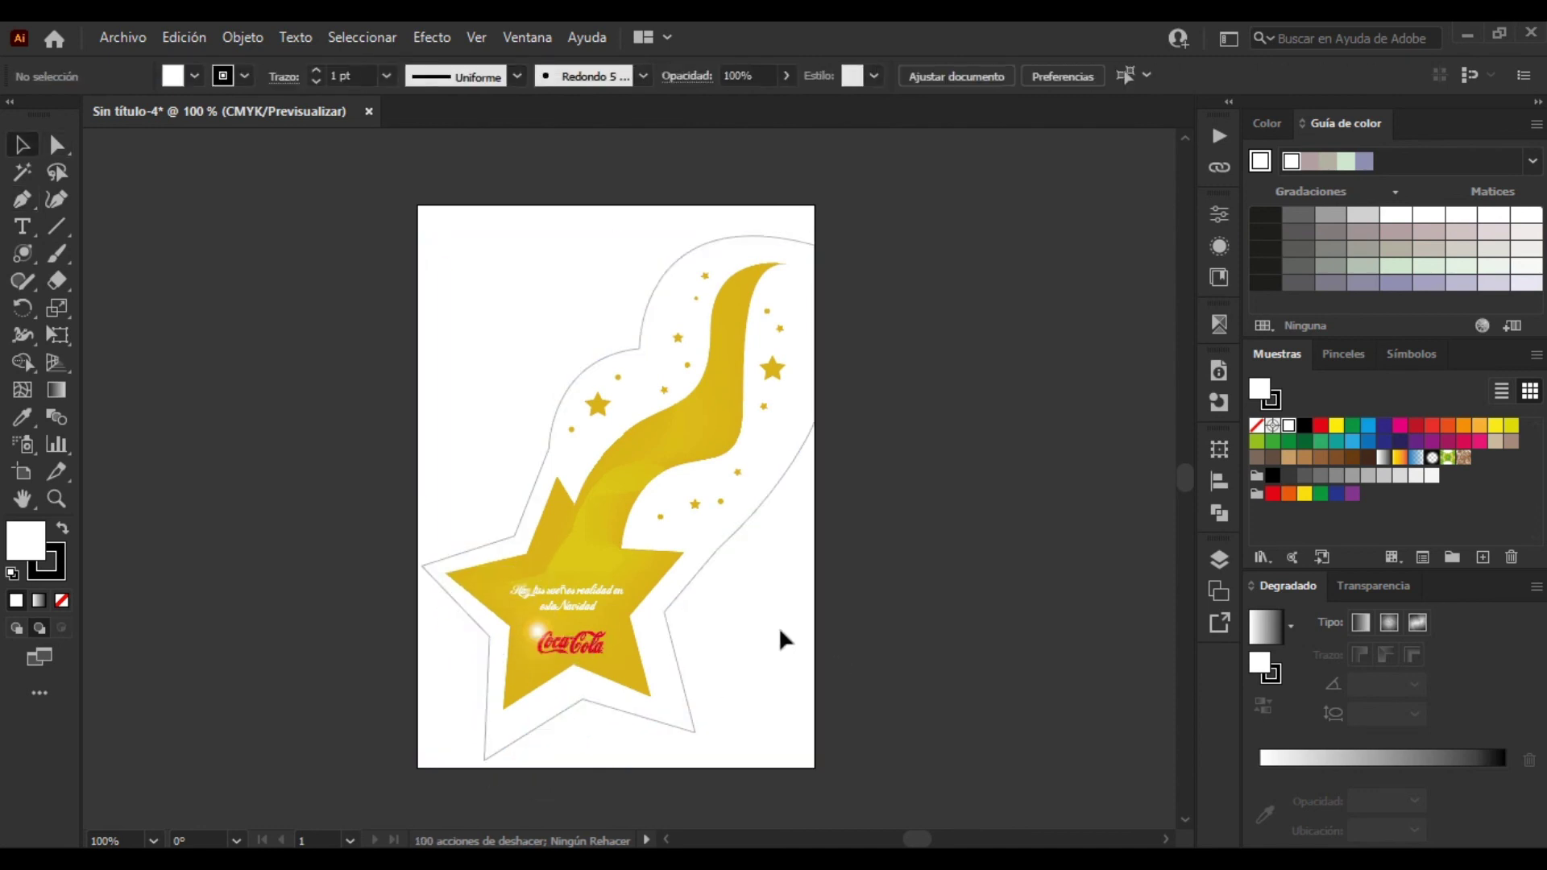
key("ctrl+space")
left_click_drag(744, 639, 709, 632)
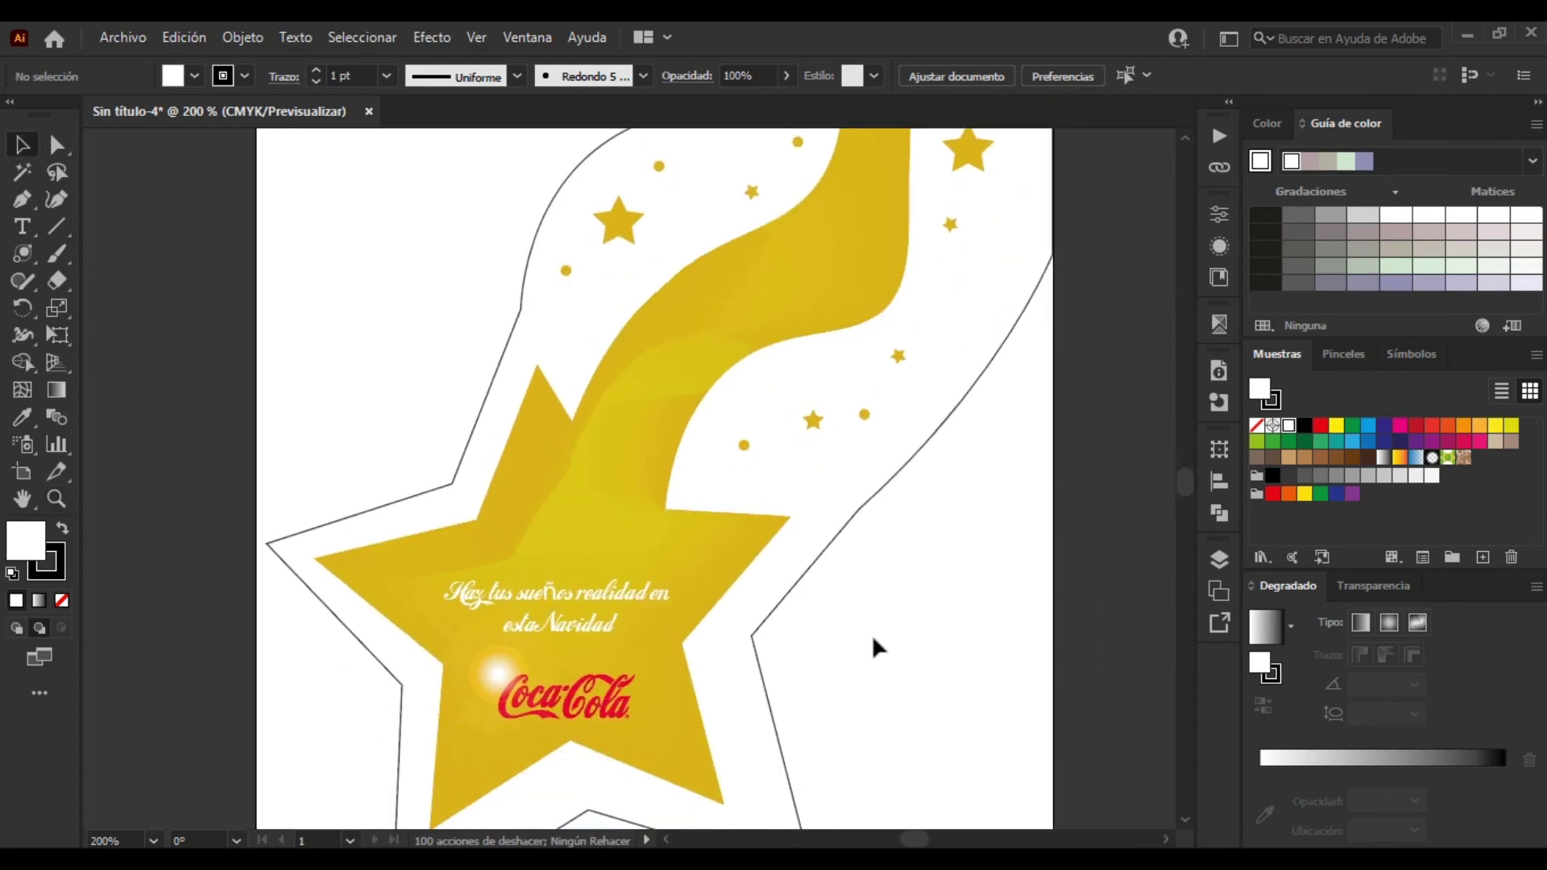